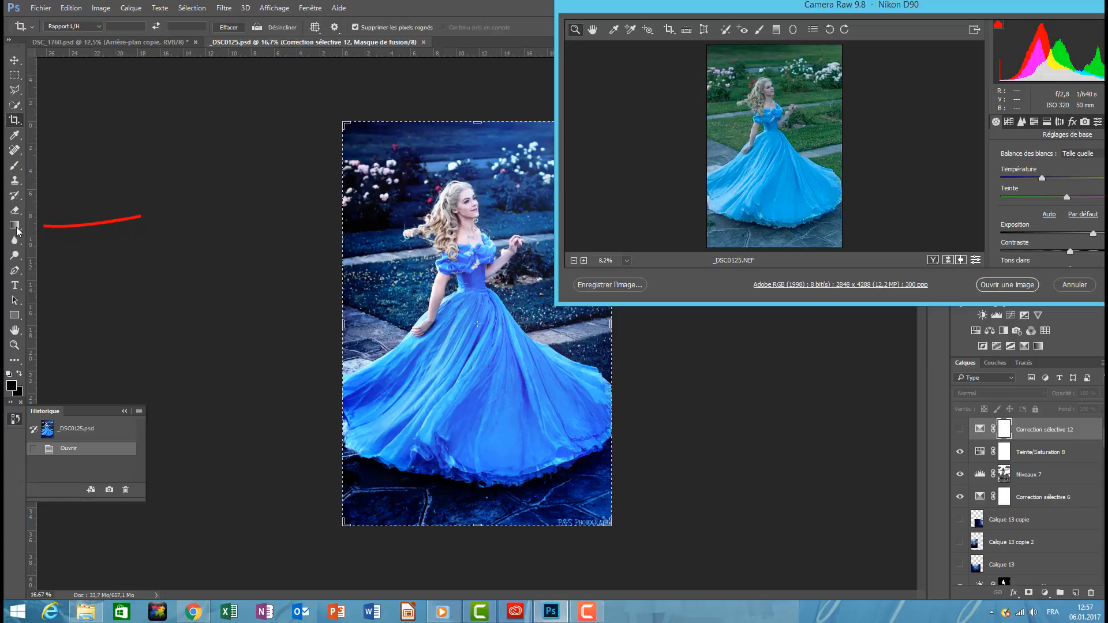
# Reposition the raw development window and compare the before and after views of _DSC0125.NEF, returning to the single view
pyautogui.moveTo(870, 7); pyautogui.dragTo(581, 36)
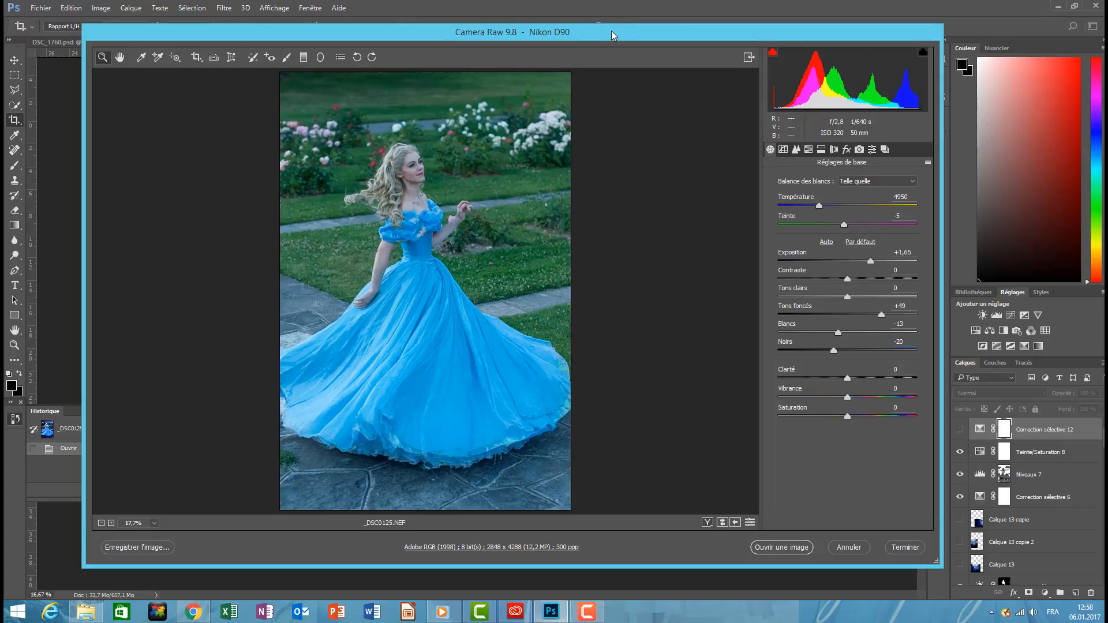
pyautogui.moveTo(614, 24); pyautogui.dragTo(610, 20)
pyautogui.click(703, 519)
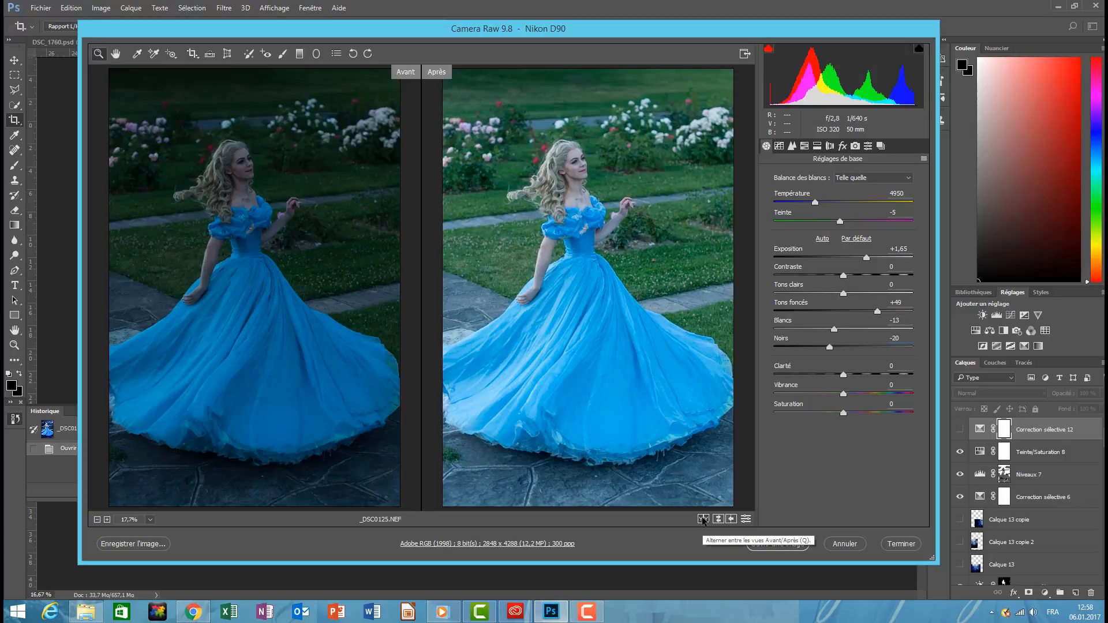
pyautogui.click(703, 519)
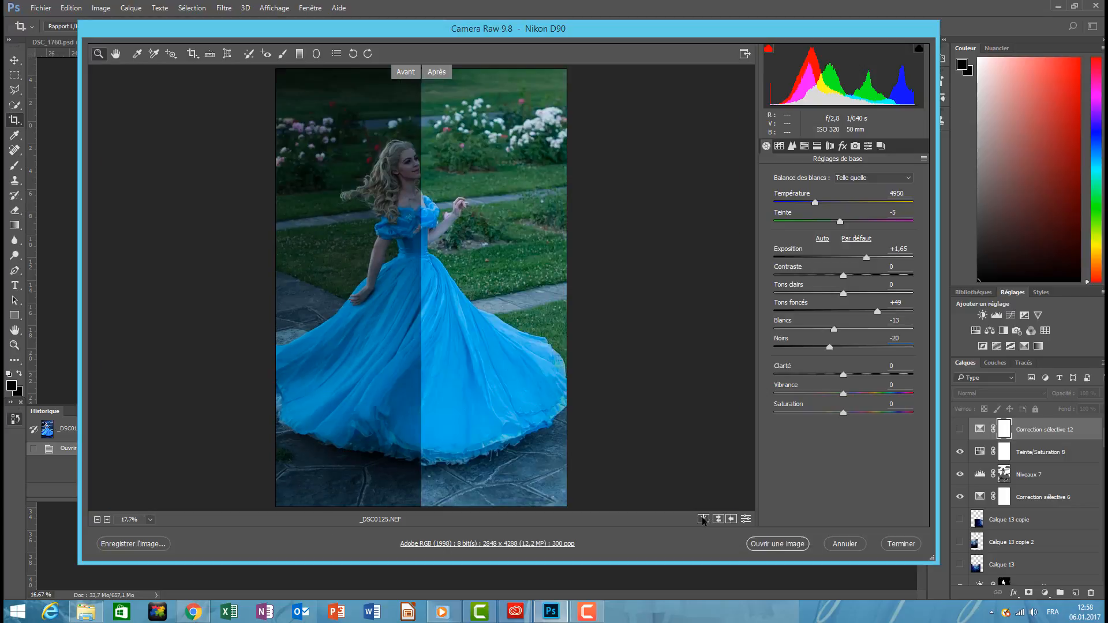
pyautogui.click(703, 519)
pyautogui.click(703, 519)
pyautogui.click(703, 519)
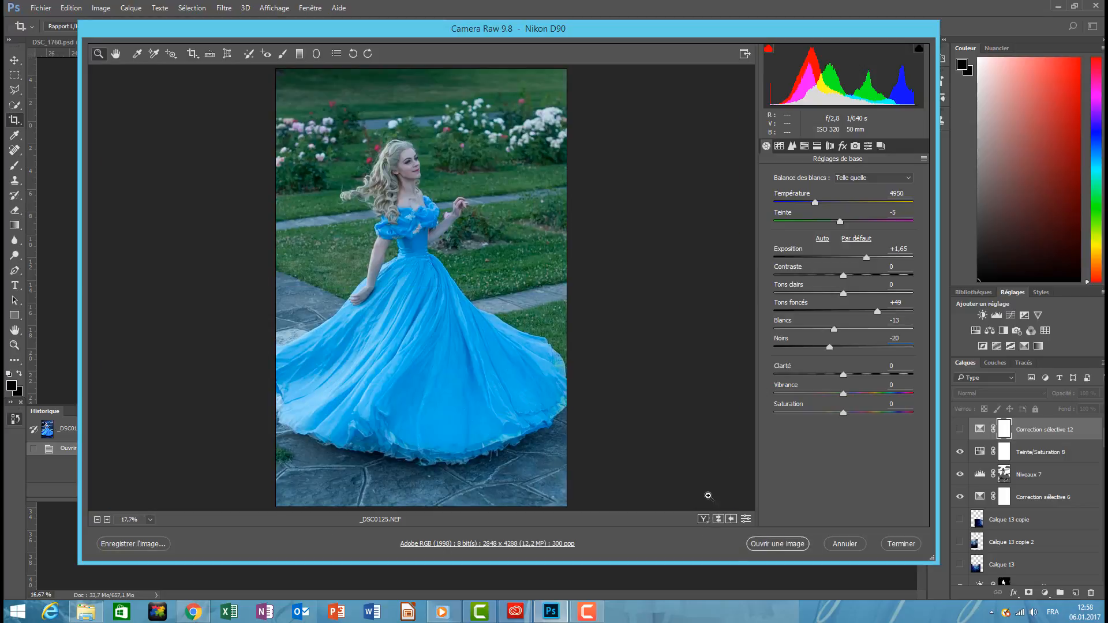
pyautogui.moveTo(518, 27); pyautogui.dragTo(529, 56)
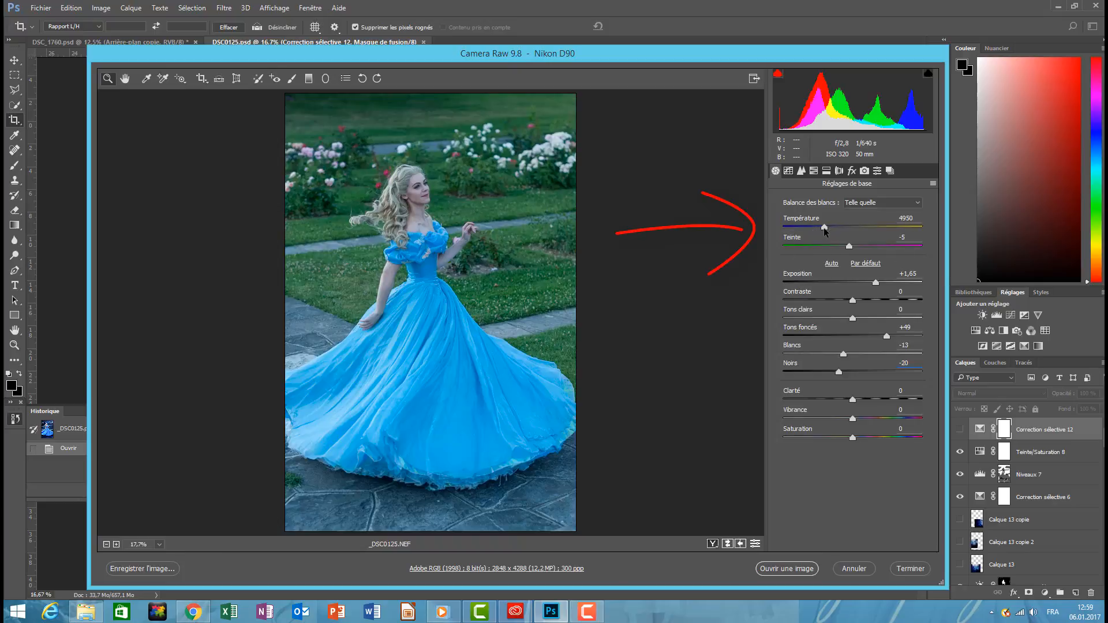
# Set the white balance temperature to 5250, and the hue of Jaunes to +70, Verts to +99 and Turquoises to +100
pyautogui.moveTo(825, 230); pyautogui.dragTo(800, 229)
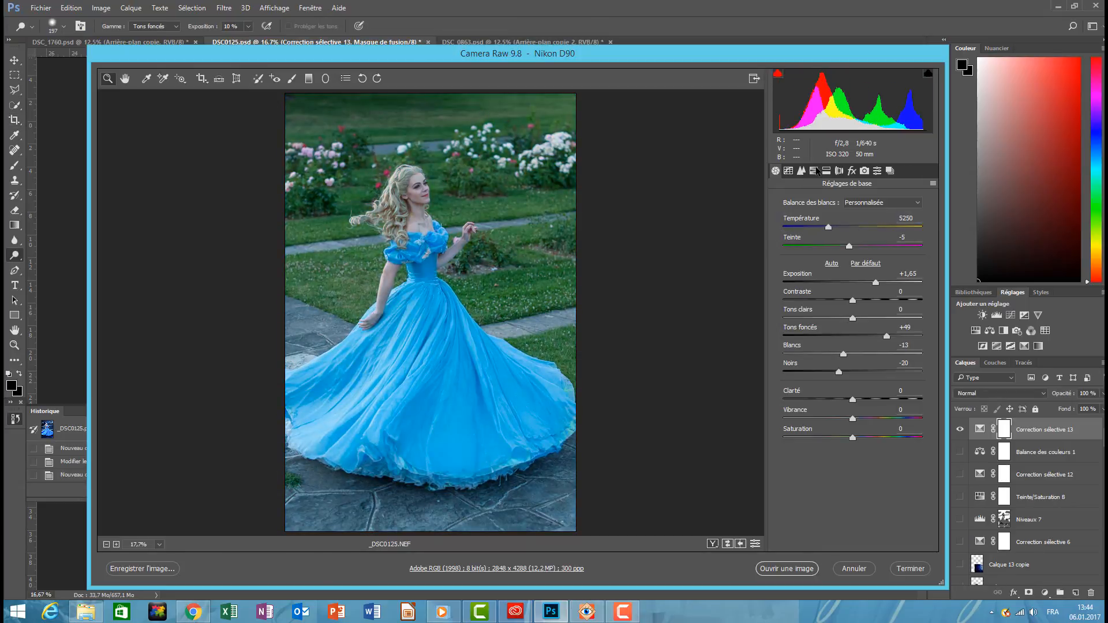
pyautogui.click(814, 170)
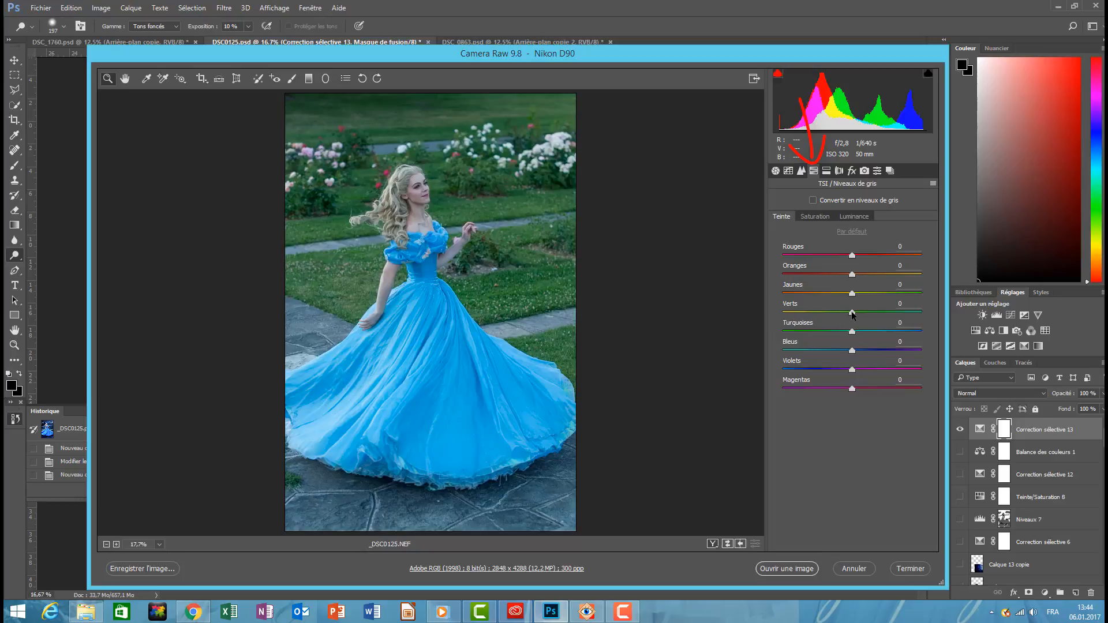
pyautogui.moveTo(852, 314); pyautogui.dragTo(921, 312)
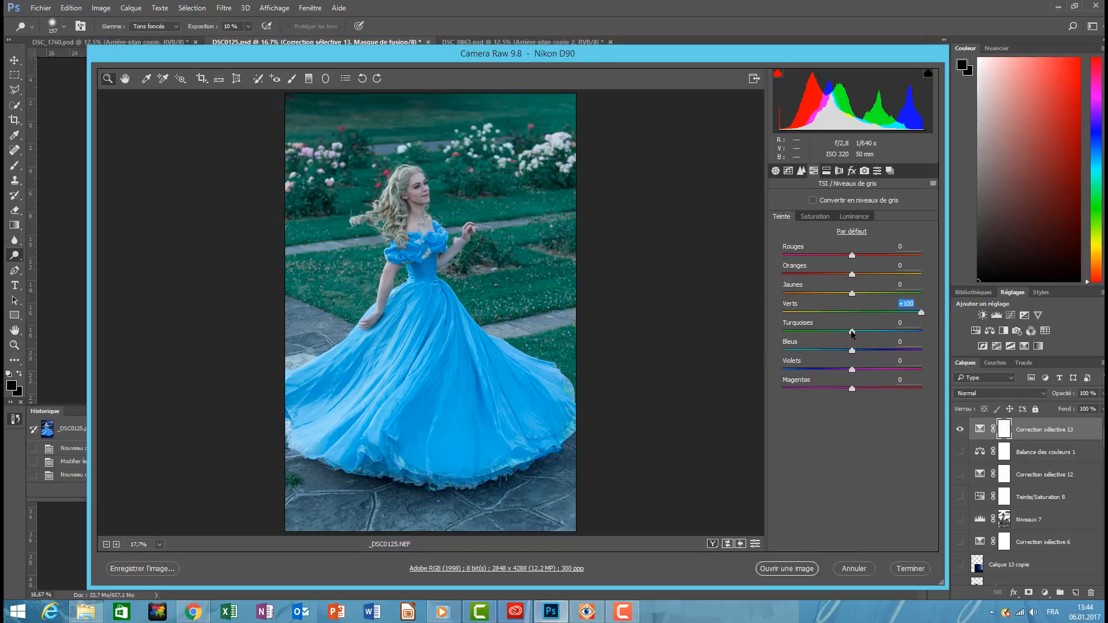
pyautogui.moveTo(851, 331); pyautogui.dragTo(964, 339)
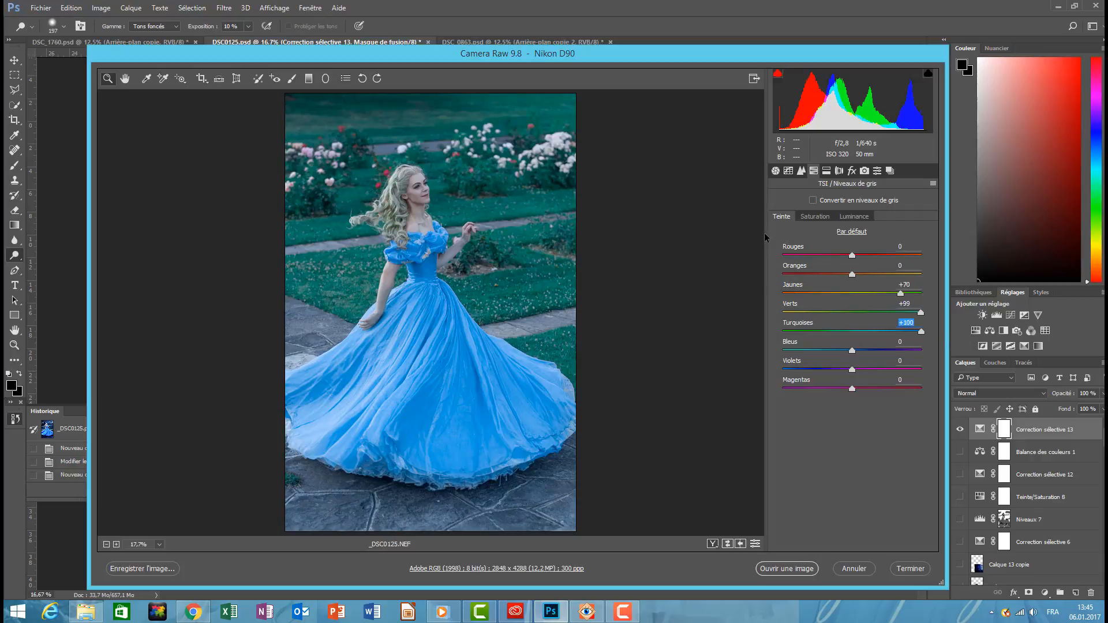
# Set the saturation of Verts to +12 and Turquoises to +33, and adjust the luminance of individual colours
pyautogui.click(816, 217)
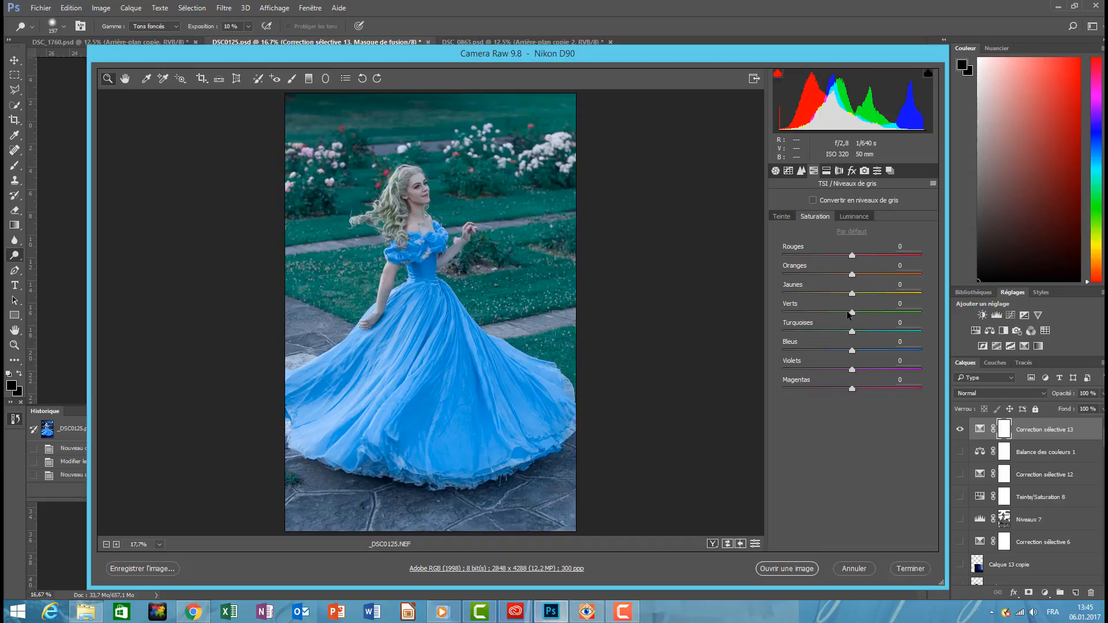
pyautogui.moveTo(852, 313); pyautogui.dragTo(874, 331)
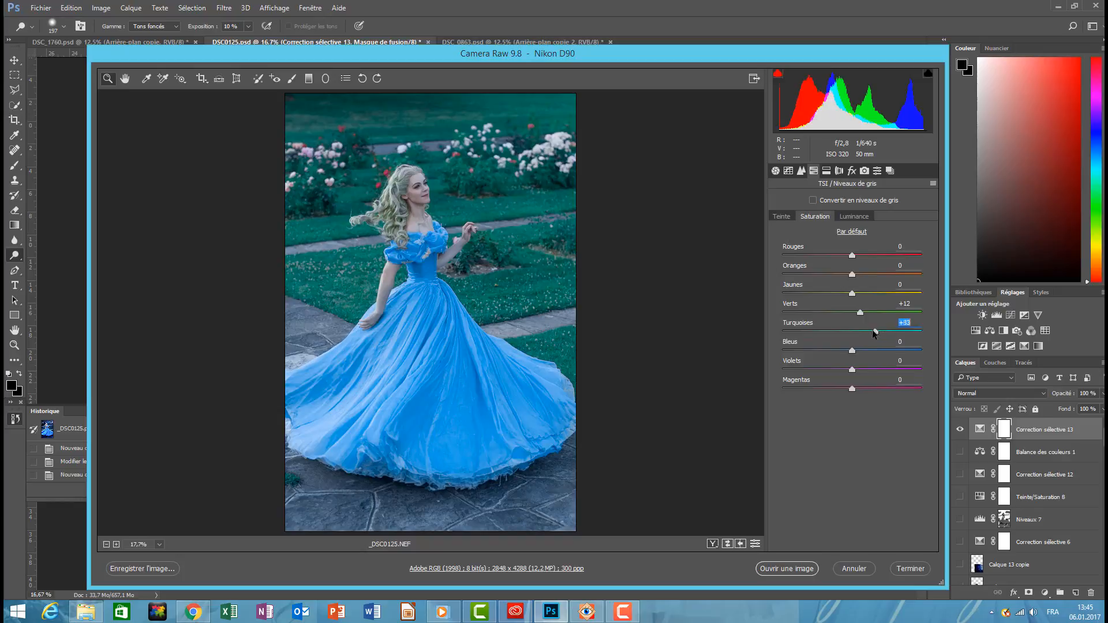
pyautogui.click(864, 216)
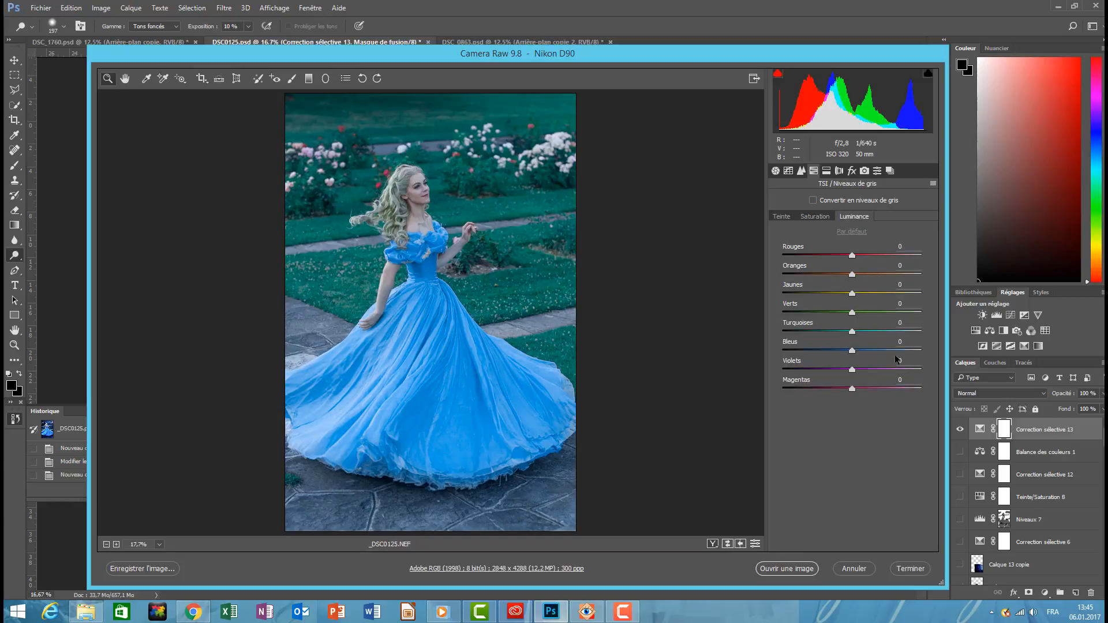
pyautogui.moveTo(909, 390); pyautogui.dragTo(881, 389)
pyautogui.moveTo(852, 255)
pyautogui.mouseDown()
pyautogui.moveTo(888, 260)
pyautogui.moveTo(858, 258)
pyautogui.mouseUp()
pyautogui.click(781, 215)
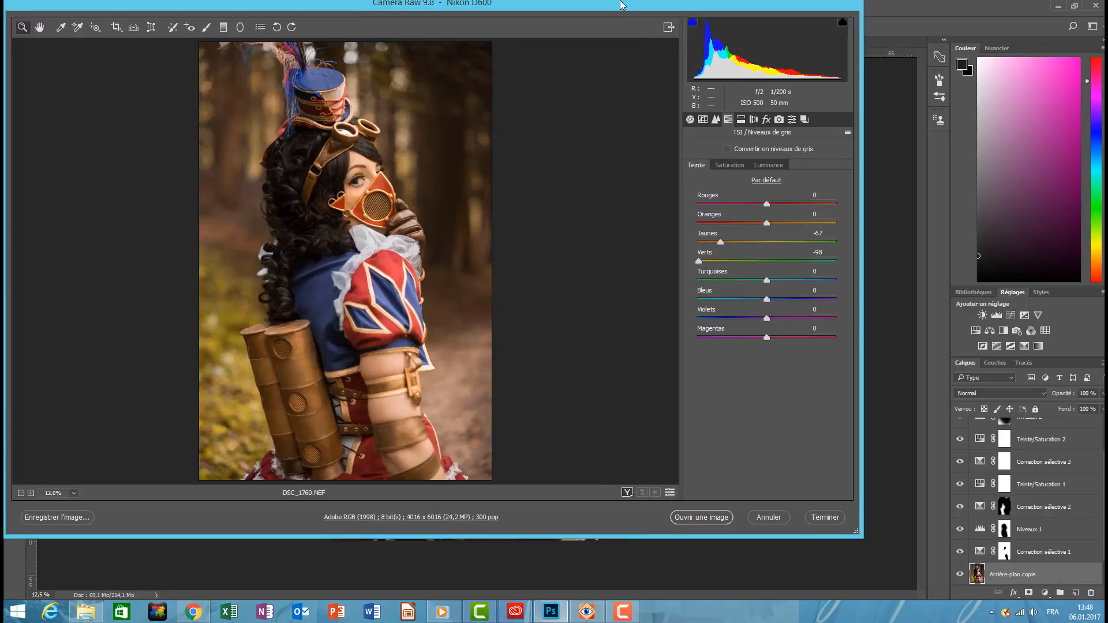
# Reset the colour hues of DSC_1760.NEF to their defaults and shift the Jaunes hue strongly in the negative direction
pyautogui.moveTo(624, 3); pyautogui.dragTo(726, 14)
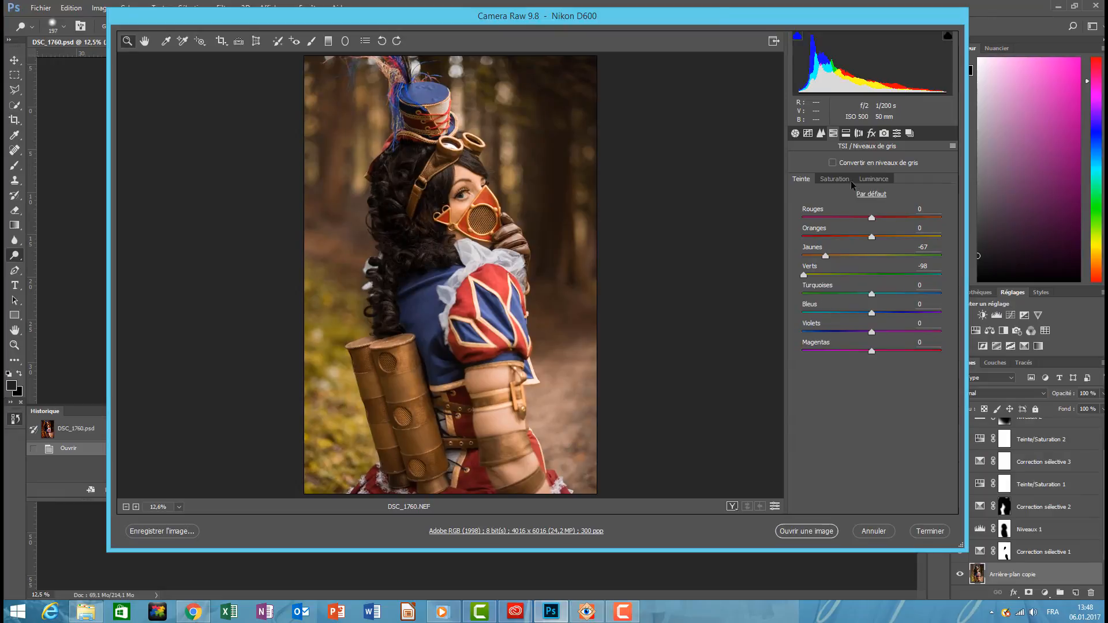
pyautogui.click(865, 196)
pyautogui.moveTo(872, 257); pyautogui.dragTo(801, 257)
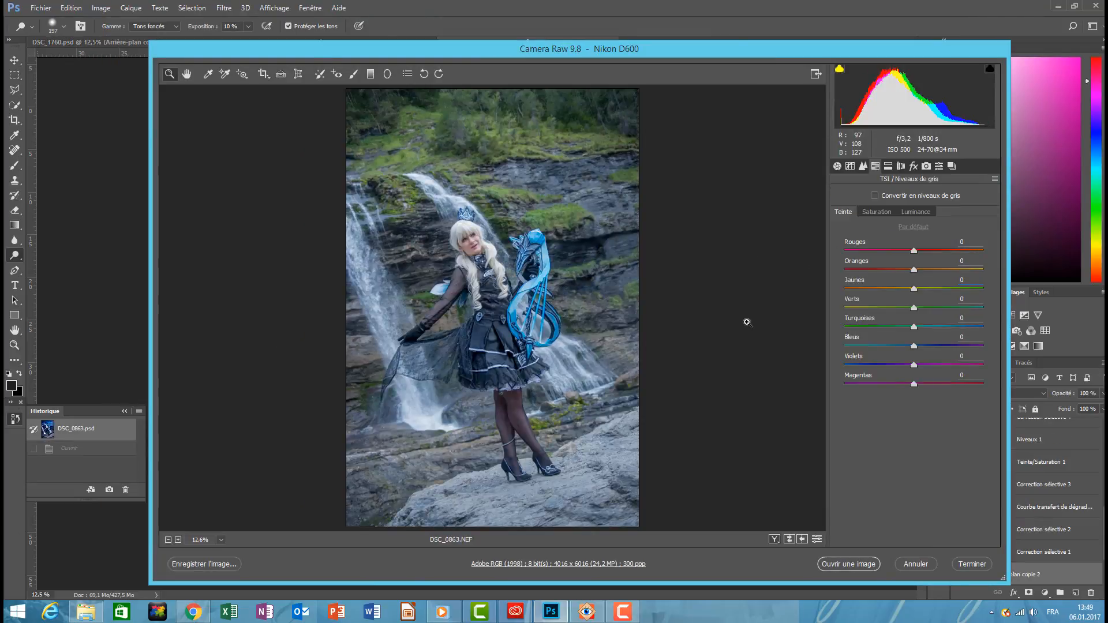
# Set the Jaunes hue of DSC_0863.NEF to +70 and Verts and Turquoises to +100, and open the image discarding its embedded profile
pyautogui.moveTo(914, 289); pyautogui.dragTo(973, 308)
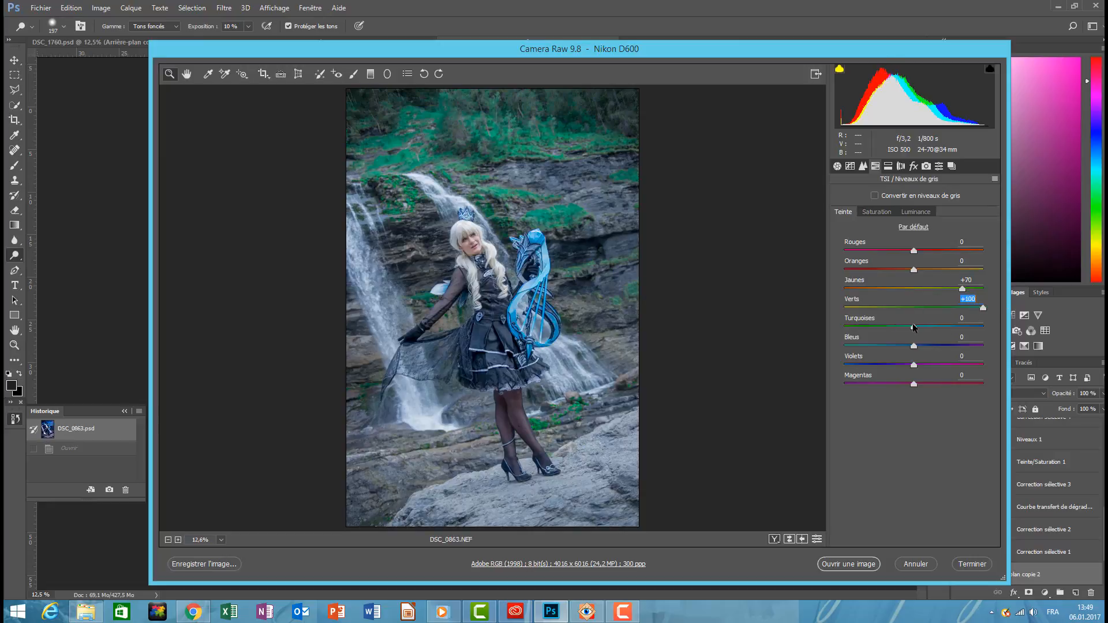
pyautogui.moveTo(914, 326); pyautogui.dragTo(1027, 327)
pyautogui.moveTo(580, 49); pyautogui.dragTo(587, 16)
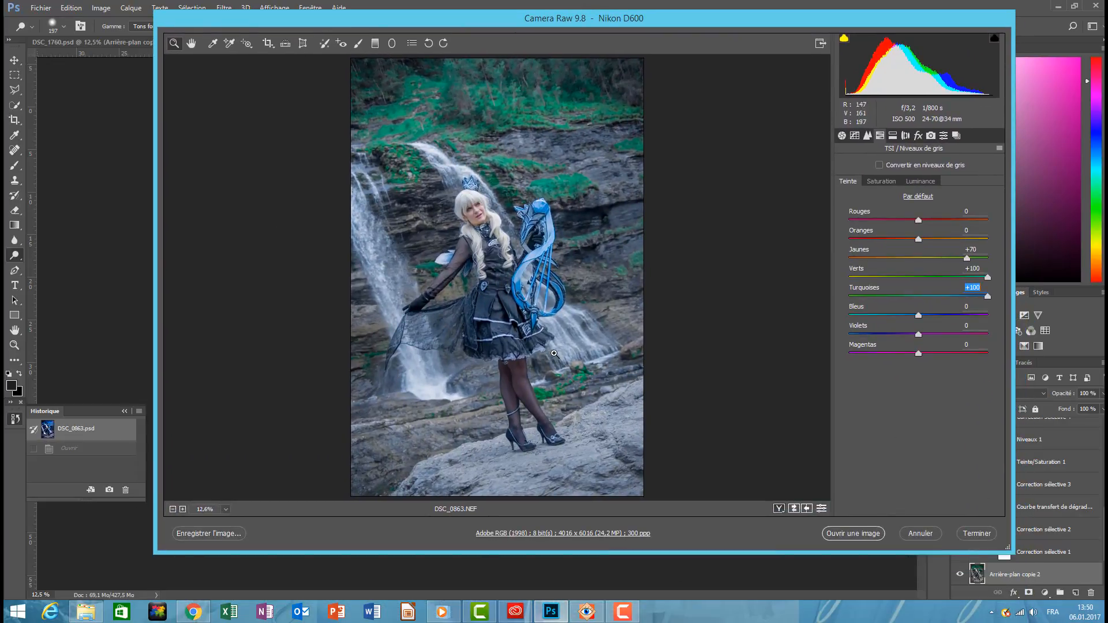
pyautogui.click(854, 533)
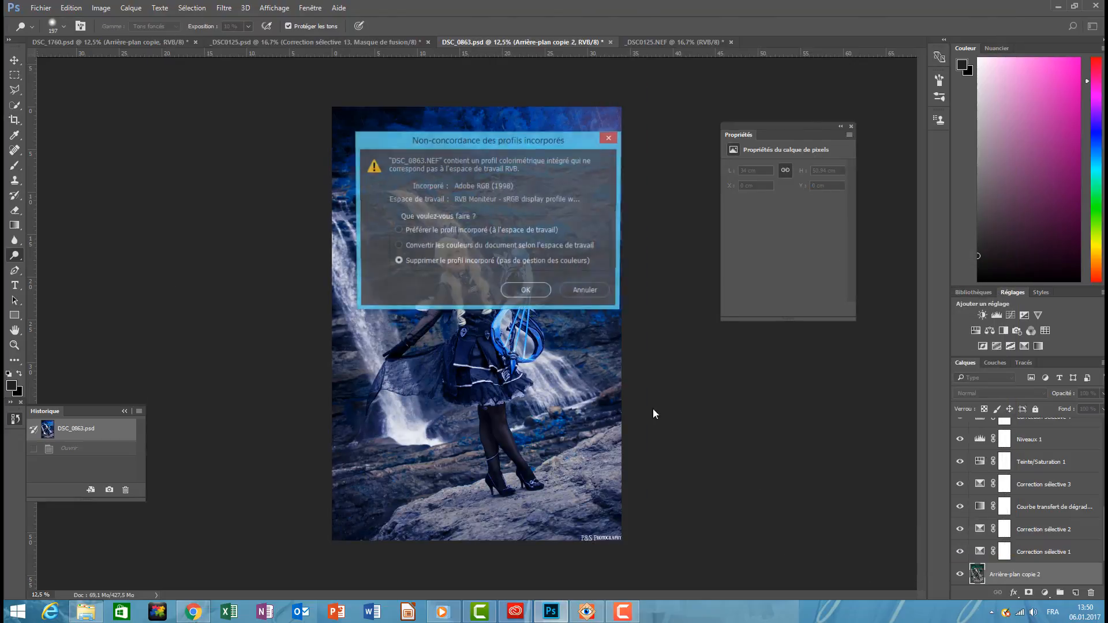
pyautogui.click(532, 295)
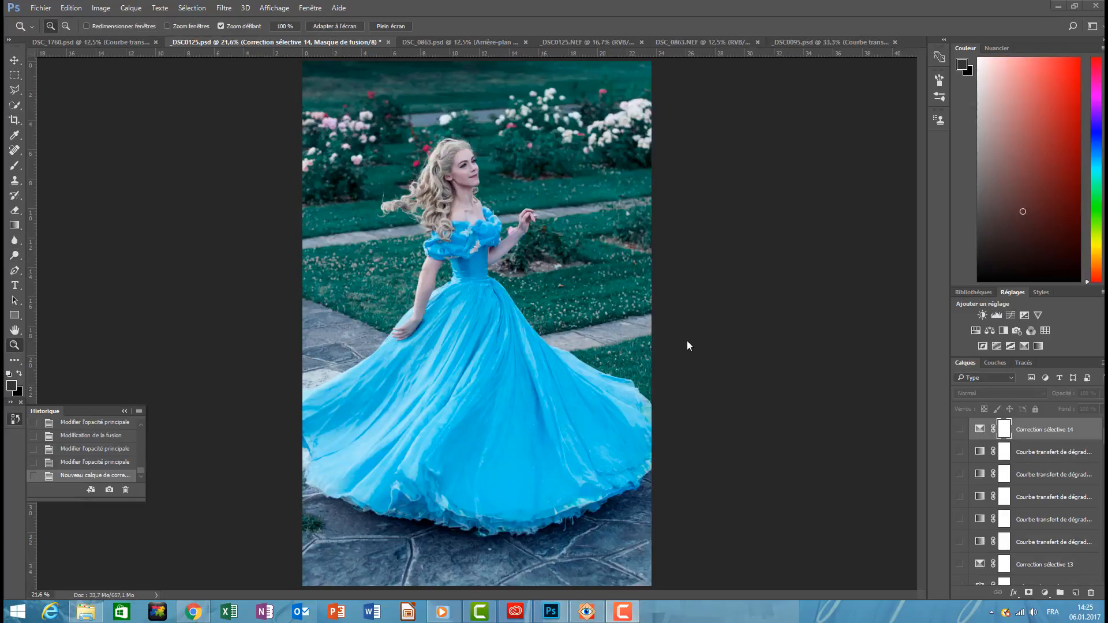
# Add a Color Balance adjustment layer to the blue-dress photo and shift its colour balance
pyautogui.click(989, 331)
pyautogui.moveTo(656, 206); pyautogui.dragTo(680, 208)
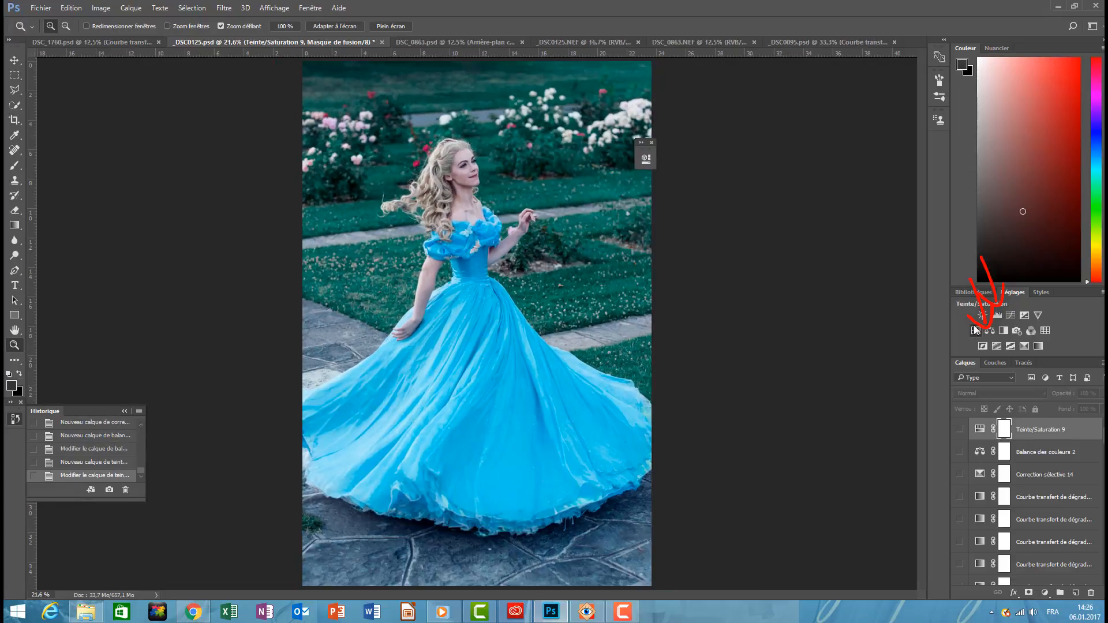
# Add a Hue/Saturation adjustment layer, raise its saturation to about +26 and hide the layer
pyautogui.click(975, 330)
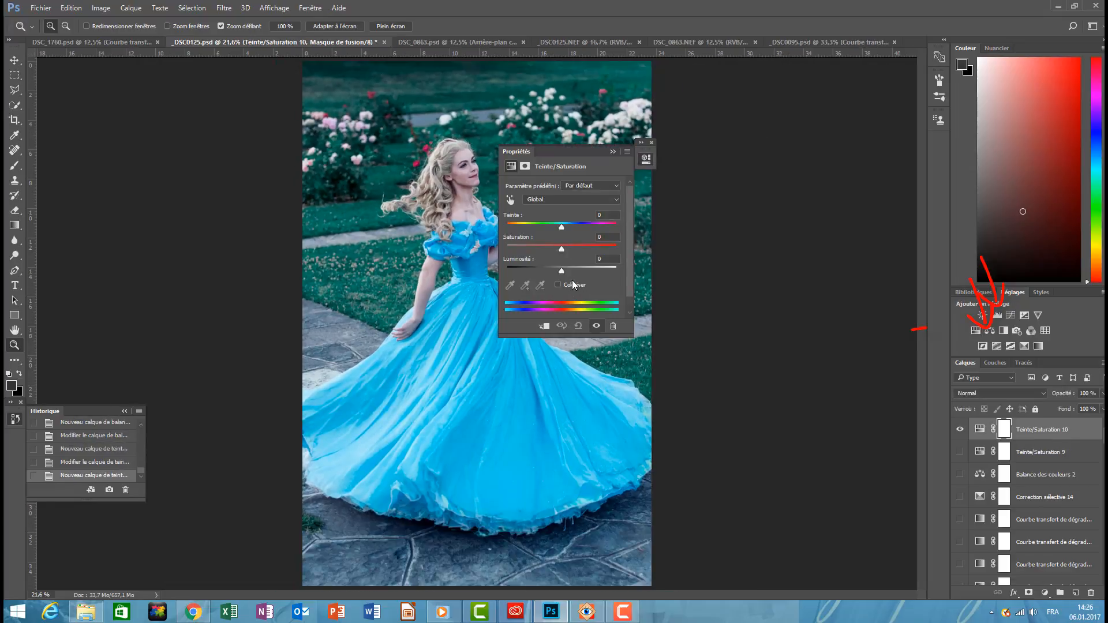
pyautogui.moveTo(565, 249); pyautogui.dragTo(569, 249)
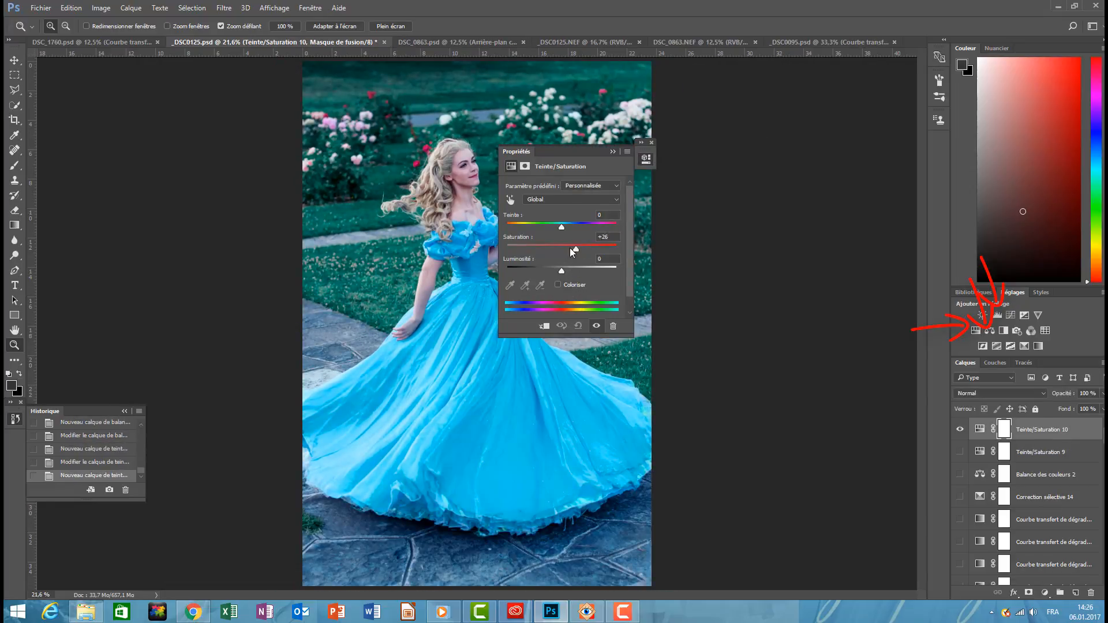
pyautogui.click(646, 159)
pyautogui.click(960, 427)
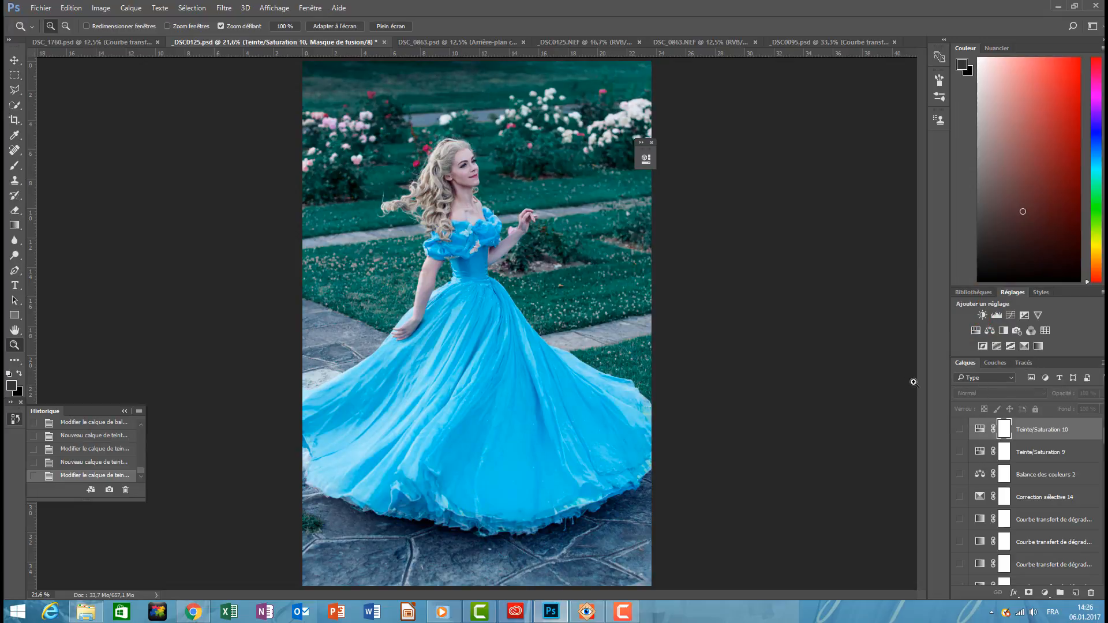
# Add a Selective Color adjustment layer and set Cyan to +4% in the Cyans range
pyautogui.click(1024, 346)
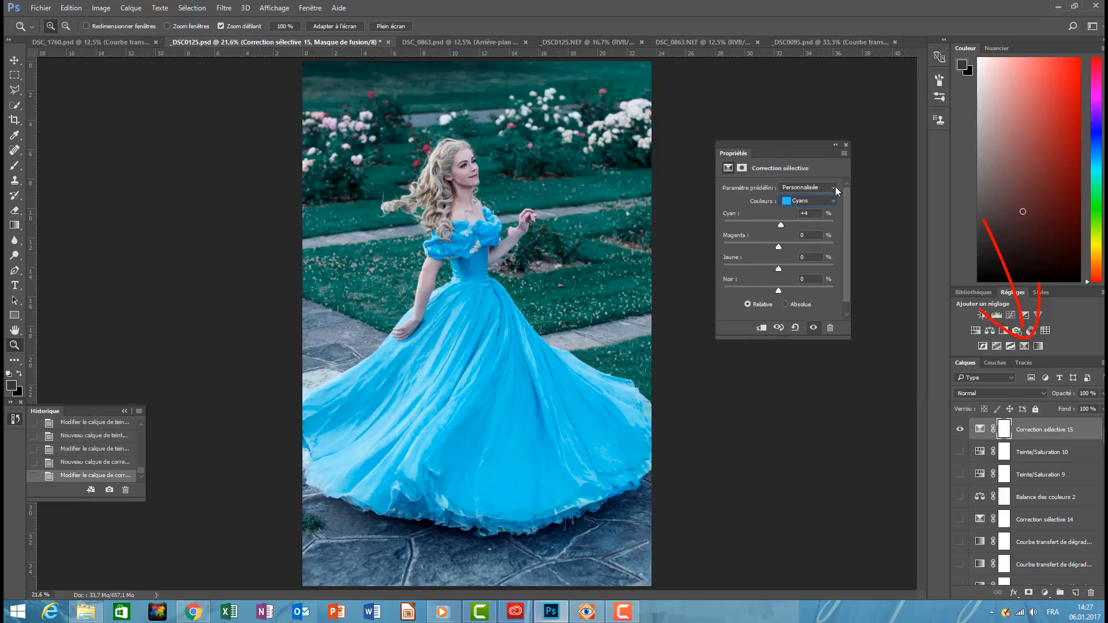
pyautogui.click(814, 200)
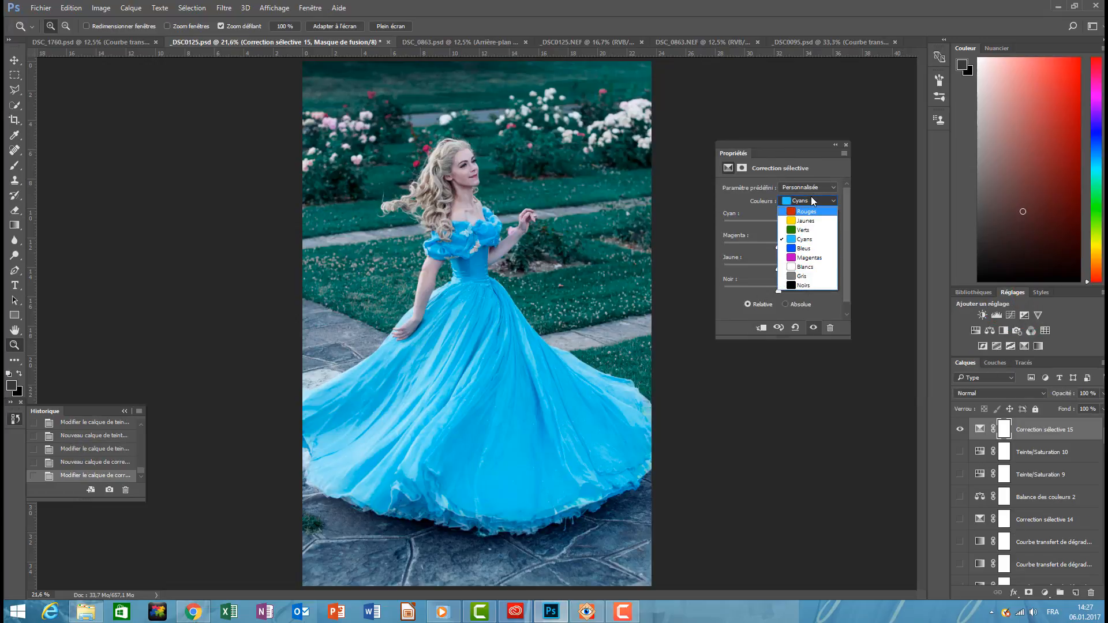
pyautogui.click(802, 201)
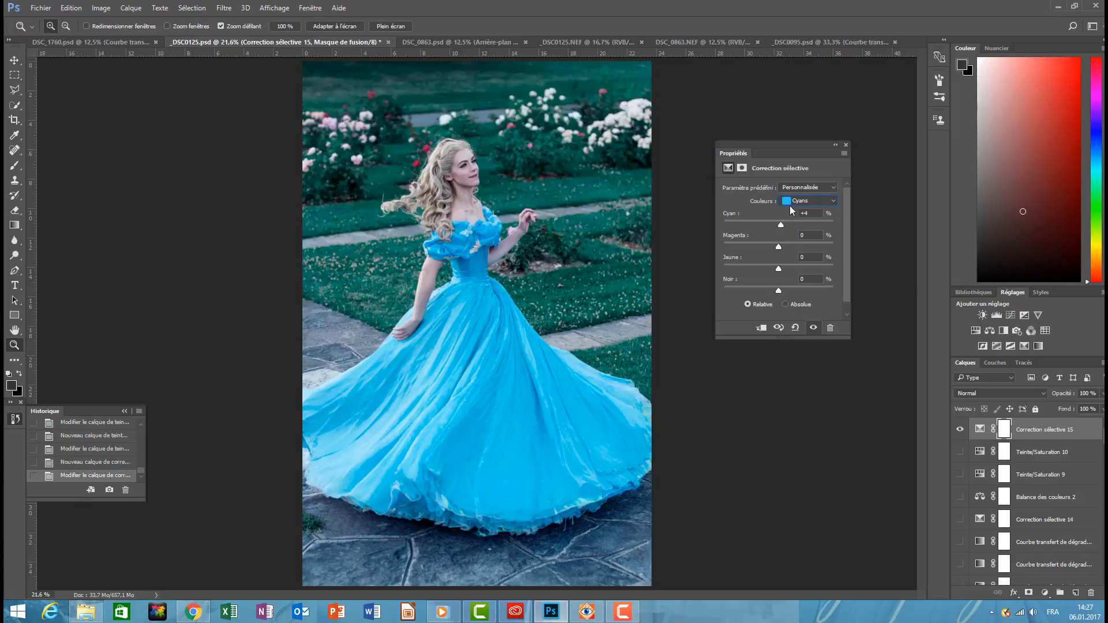
# Adjust the ink components of the Gris range, lowering Jaune, and compare the photo with and without the correction layer
pyautogui.click(793, 202)
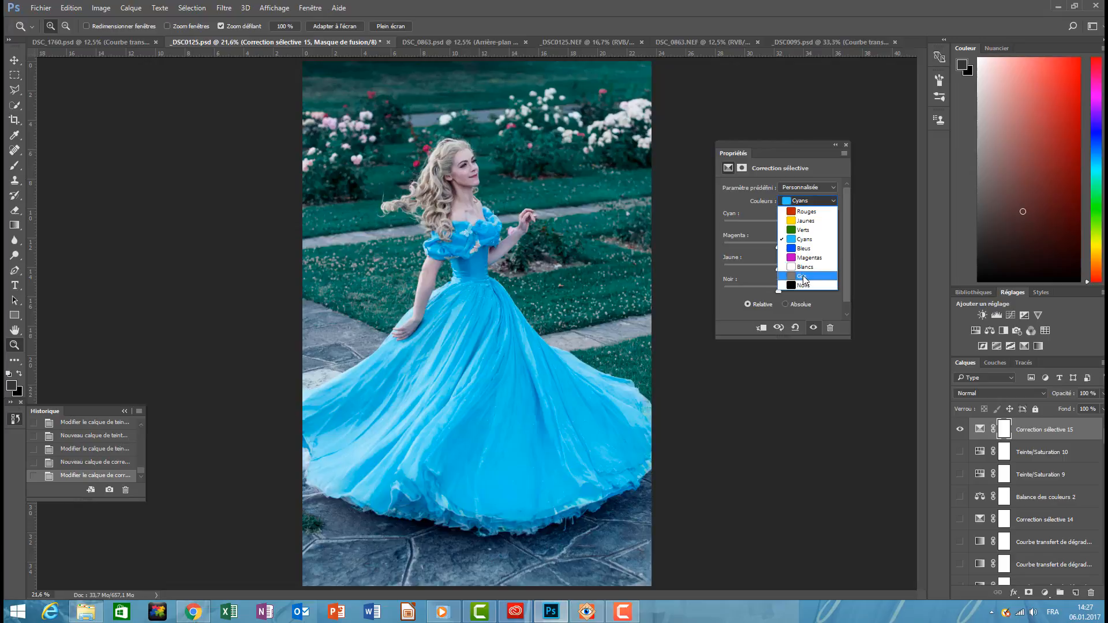
pyautogui.click(804, 277)
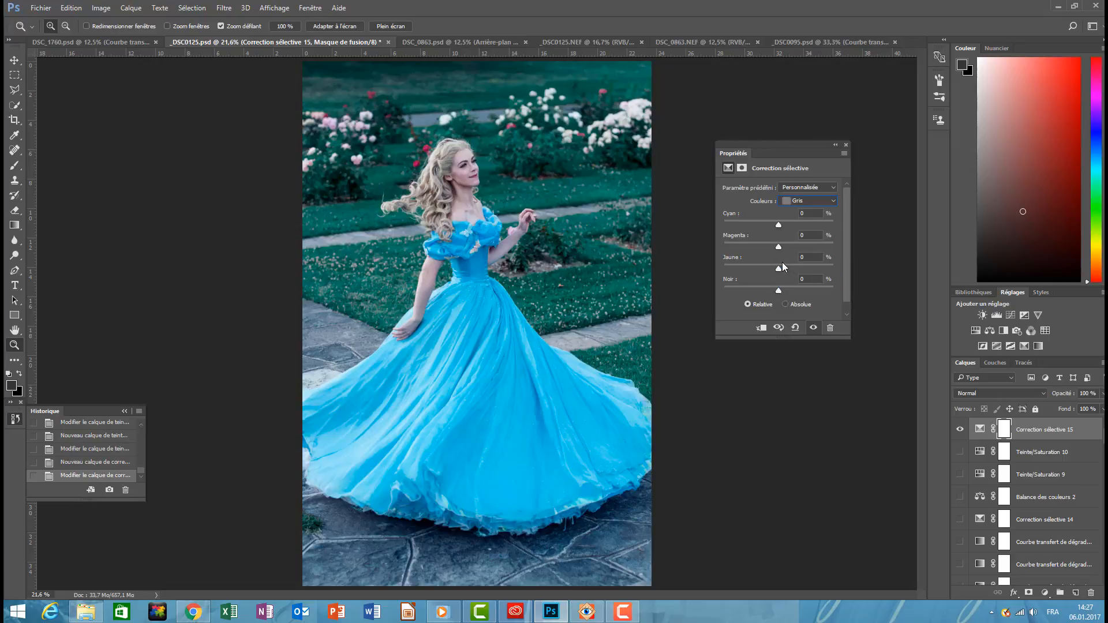
pyautogui.moveTo(778, 268)
pyautogui.mouseDown()
pyautogui.moveTo(755, 268)
pyautogui.moveTo(778, 265)
pyautogui.mouseUp()
pyautogui.moveTo(778, 227); pyautogui.dragTo(850, 271)
pyautogui.moveTo(779, 290); pyautogui.dragTo(707, 294)
pyautogui.moveTo(798, 283); pyautogui.dragTo(771, 247)
pyautogui.moveTo(795, 225); pyautogui.dragTo(777, 223)
pyautogui.moveTo(766, 269); pyautogui.dragTo(769, 266)
pyautogui.click(960, 430)
pyautogui.click(959, 429)
pyautogui.click(960, 430)
pyautogui.click(960, 429)
# In the Magentas range, set Cyan to -56%, Magenta to -80% and Jaune to +79%, and adjust Noir
pyautogui.click(803, 200)
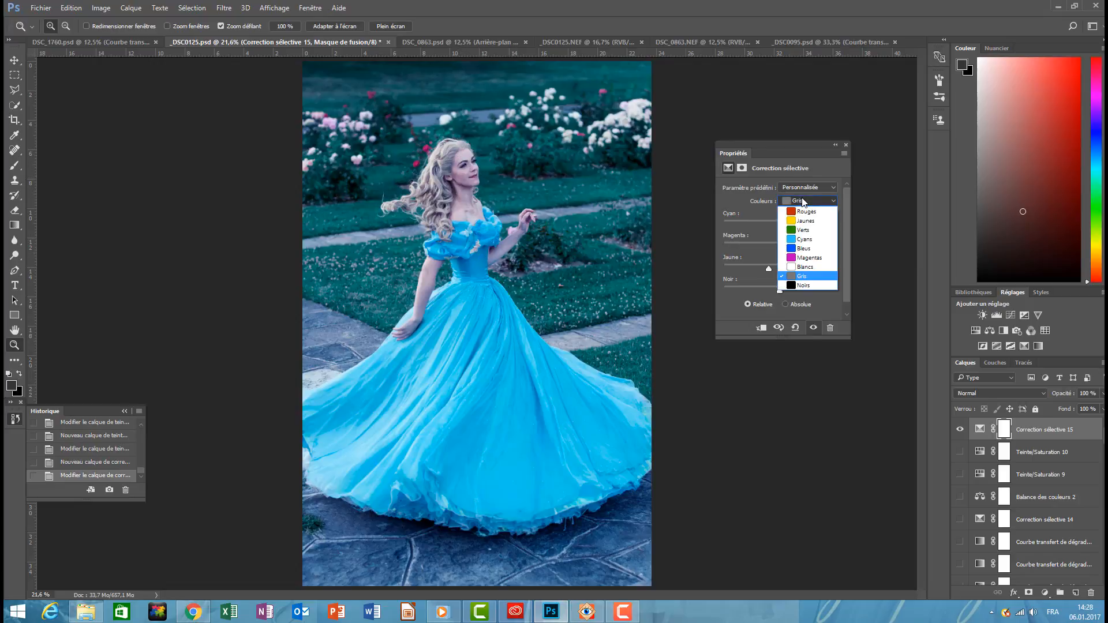
pyautogui.click(803, 259)
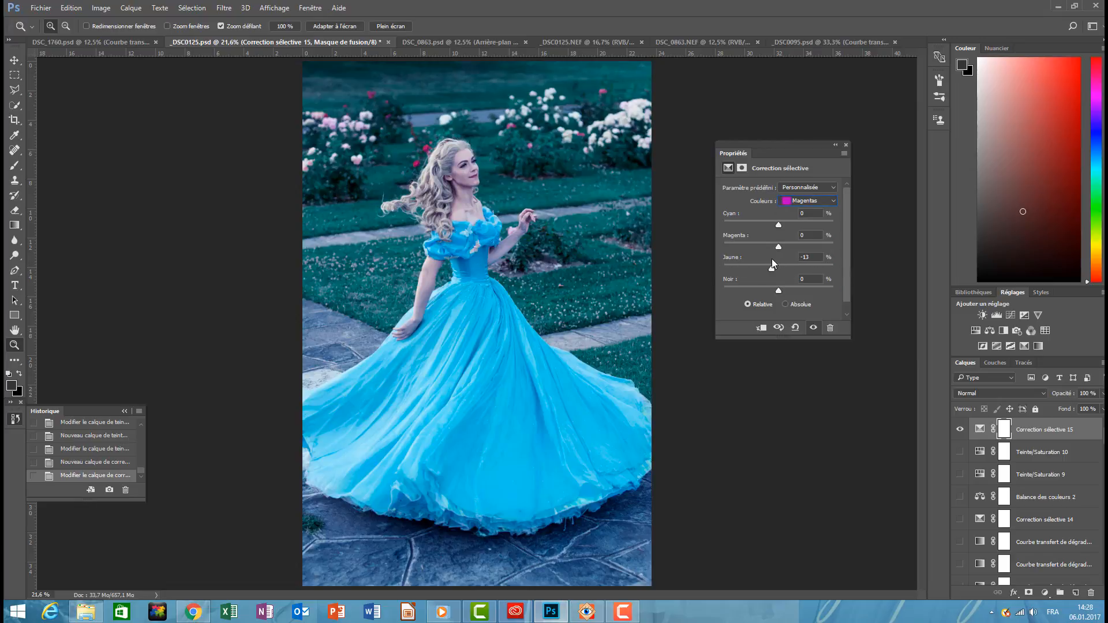
pyautogui.moveTo(817, 266); pyautogui.dragTo(748, 220)
pyautogui.click(958, 431)
pyautogui.click(958, 431)
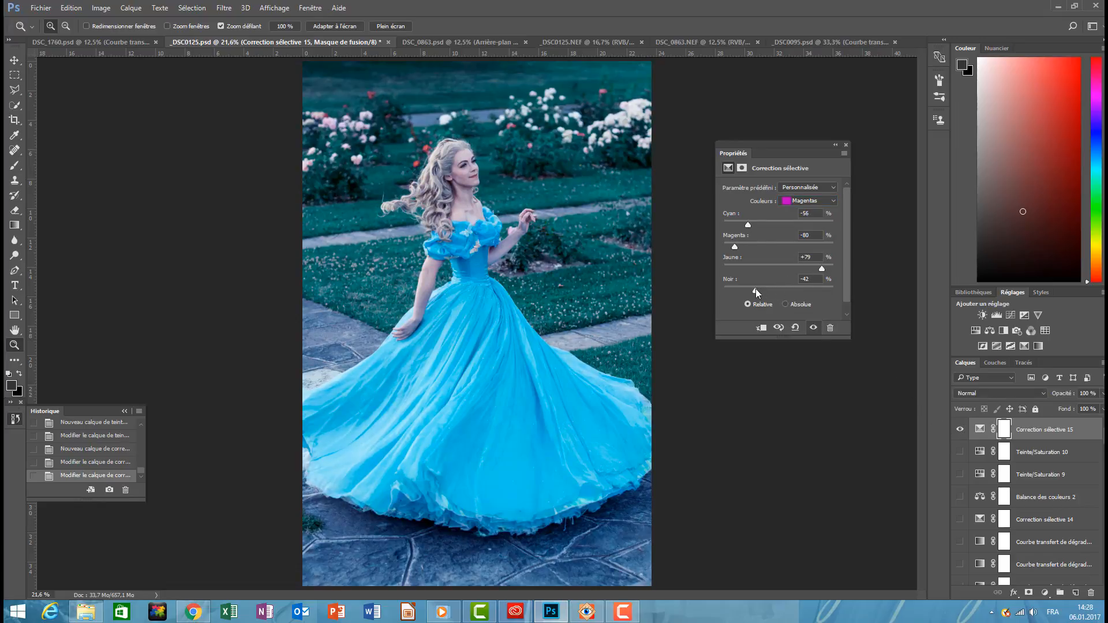
pyautogui.moveTo(809, 291); pyautogui.dragTo(713, 287)
# In the Rouges range, set Cyan to -36%, Magenta to -32% and Jaune to +5%
pyautogui.click(798, 202)
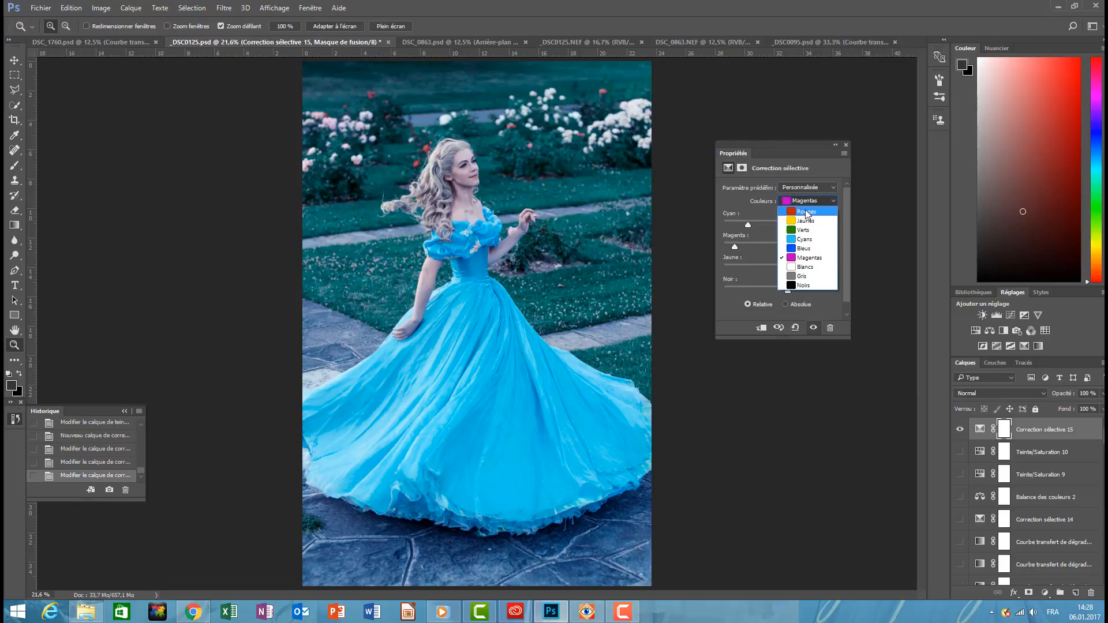
pyautogui.click(806, 212)
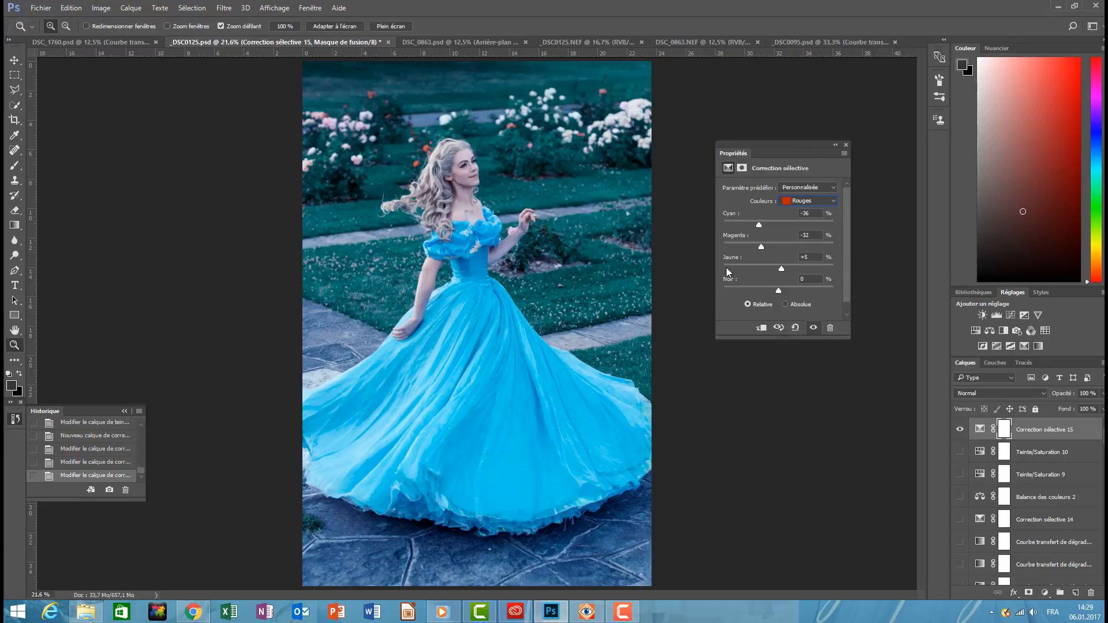
# In the Verts range of the blue-dress photo's Selective Color layer, adjust Cyan to -6%
pyautogui.click(808, 202)
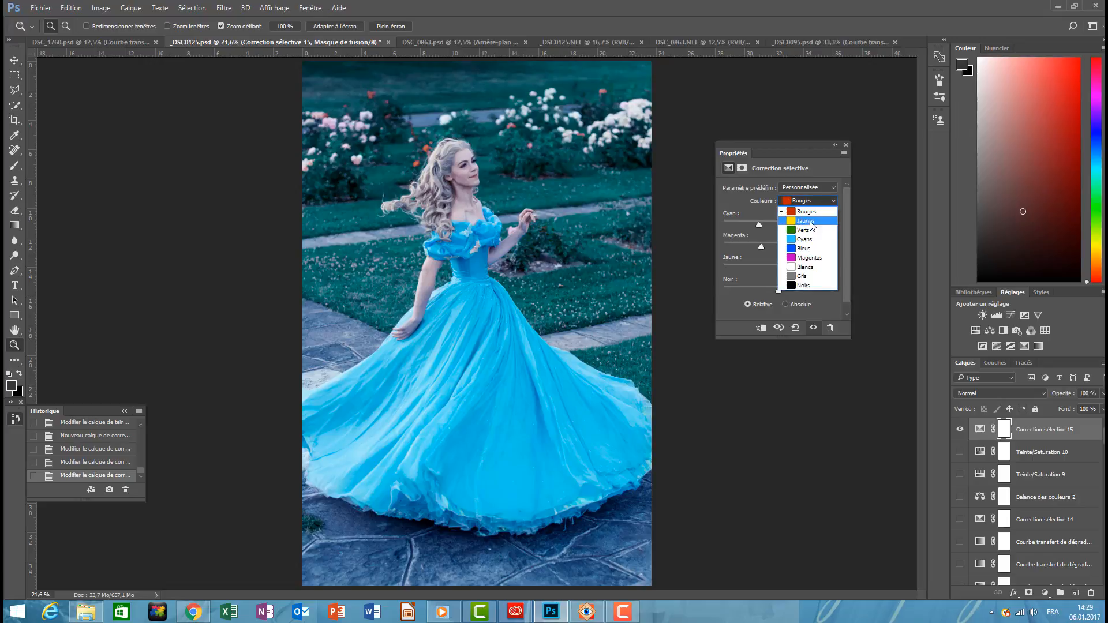
pyautogui.click(783, 224)
pyautogui.moveTo(774, 225); pyautogui.dragTo(782, 225)
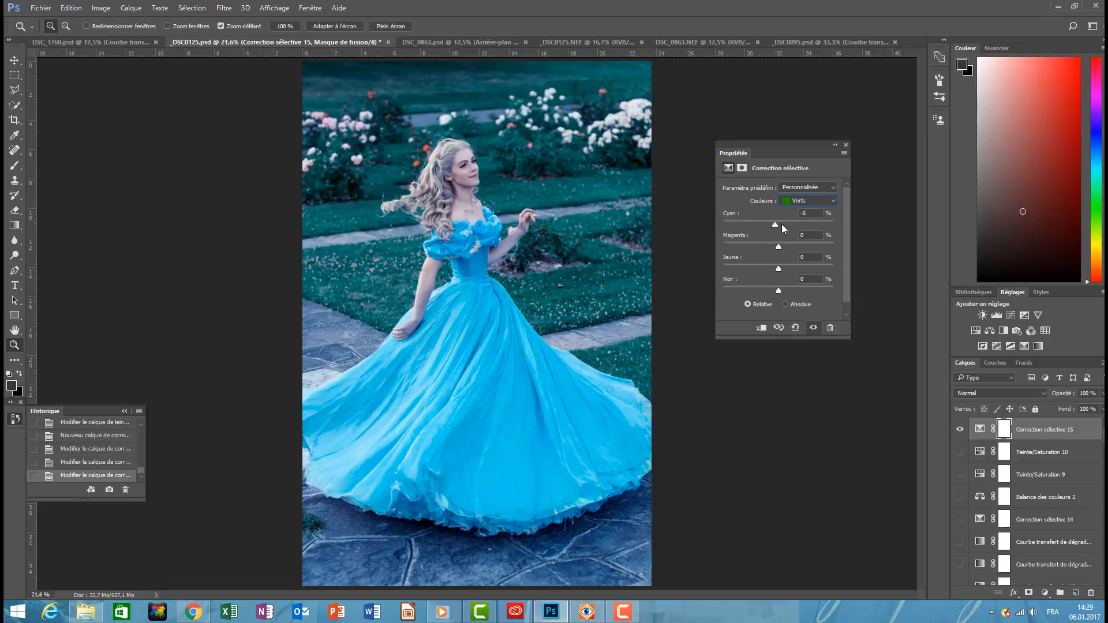
# In the Cyans range, set Cyan to +31%, adjust Magenta and lower Jaune, and compare the photo with and without the correction layer
pyautogui.click(797, 202)
pyautogui.click(777, 230)
pyautogui.moveTo(780, 226); pyautogui.dragTo(760, 268)
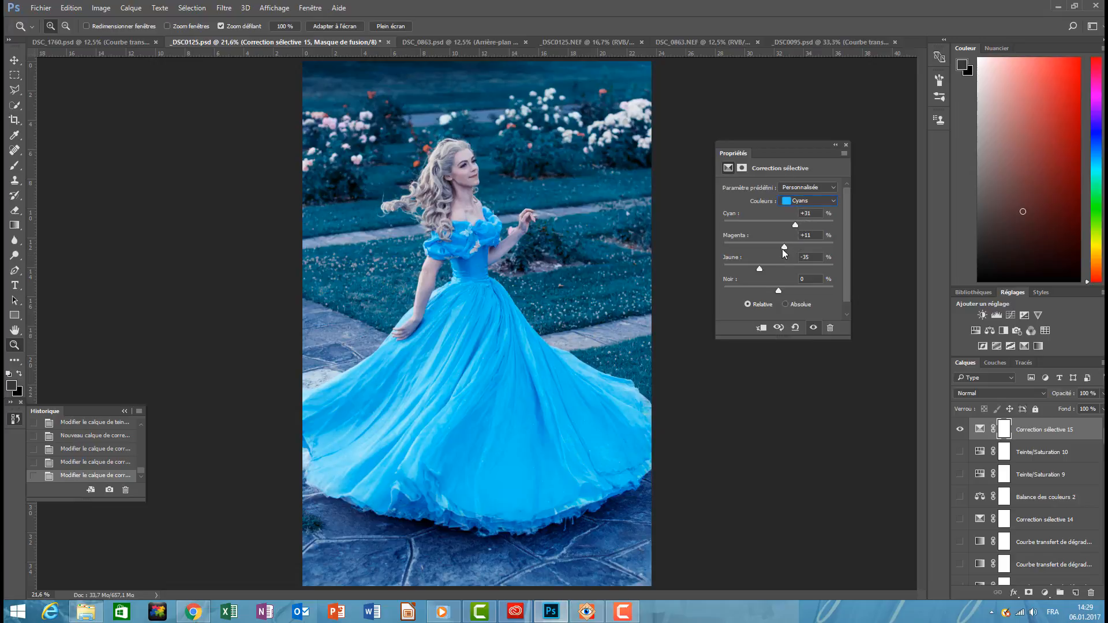
pyautogui.moveTo(788, 248); pyautogui.dragTo(750, 268)
pyautogui.click(958, 430)
pyautogui.click(958, 430)
pyautogui.click(958, 430)
pyautogui.click(958, 430)
# Check the Magentas range, and raise Jaune in the Blancs range of the same correction layer
pyautogui.click(807, 202)
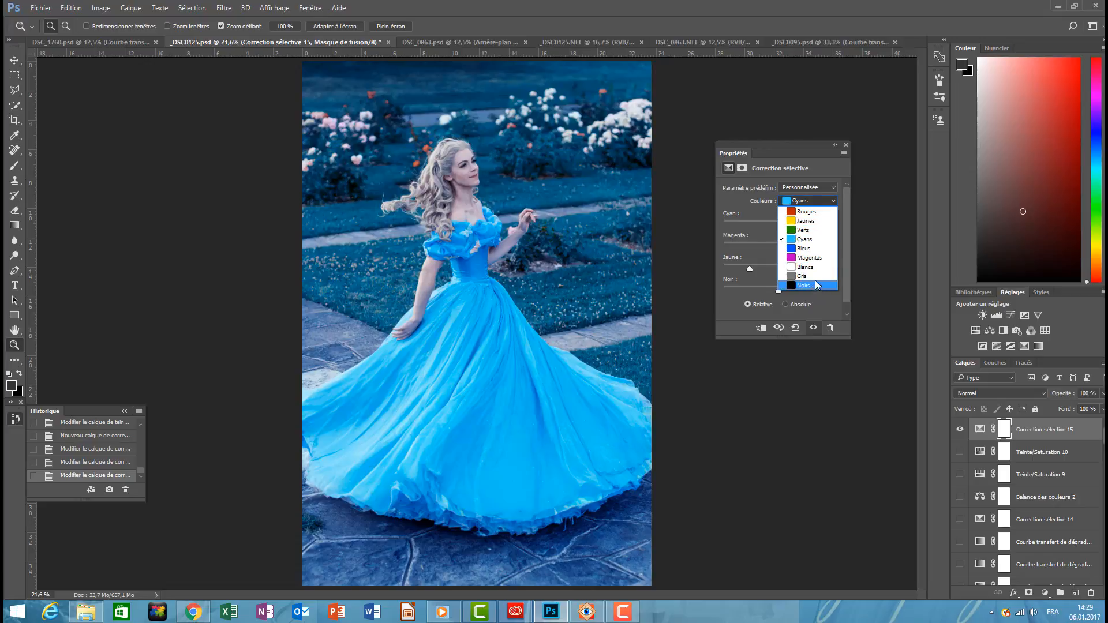
pyautogui.click(799, 257)
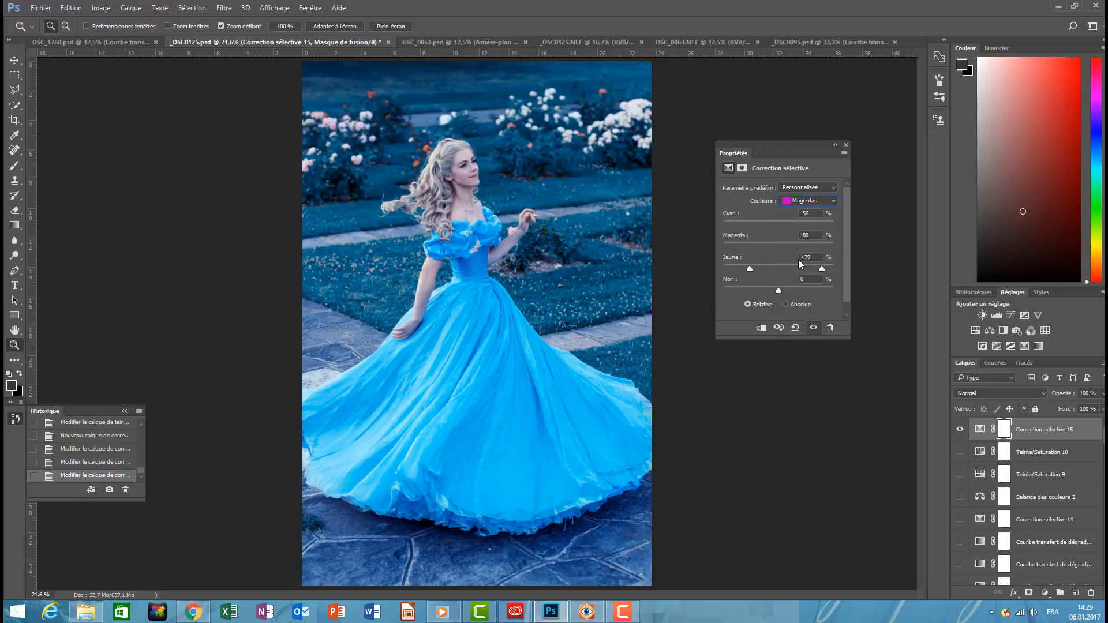
pyautogui.click(802, 200)
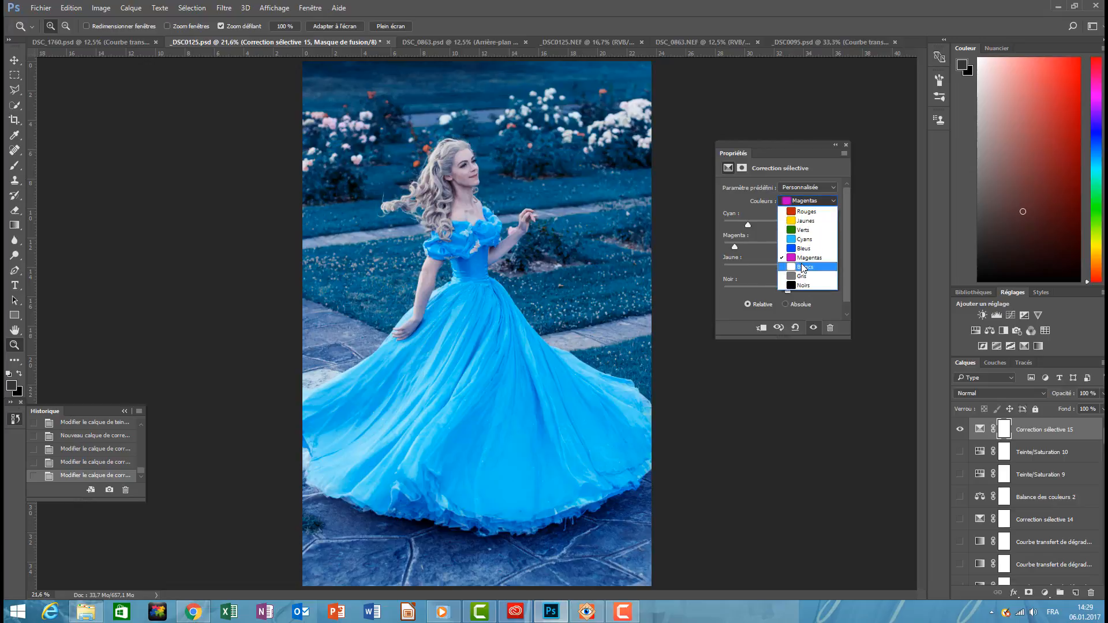
pyautogui.click(805, 266)
pyautogui.moveTo(780, 271); pyautogui.dragTo(856, 271)
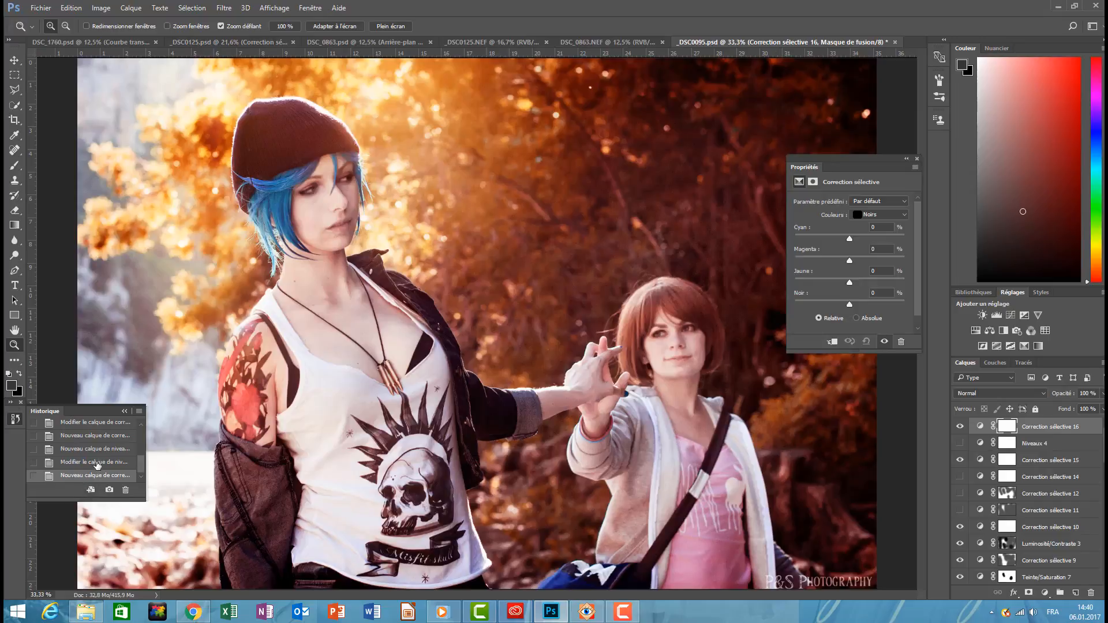
# Compare the autumn duo portrait's opening history state with its latest state, ending on the latest one
pyautogui.scroll(5, 97, 465)
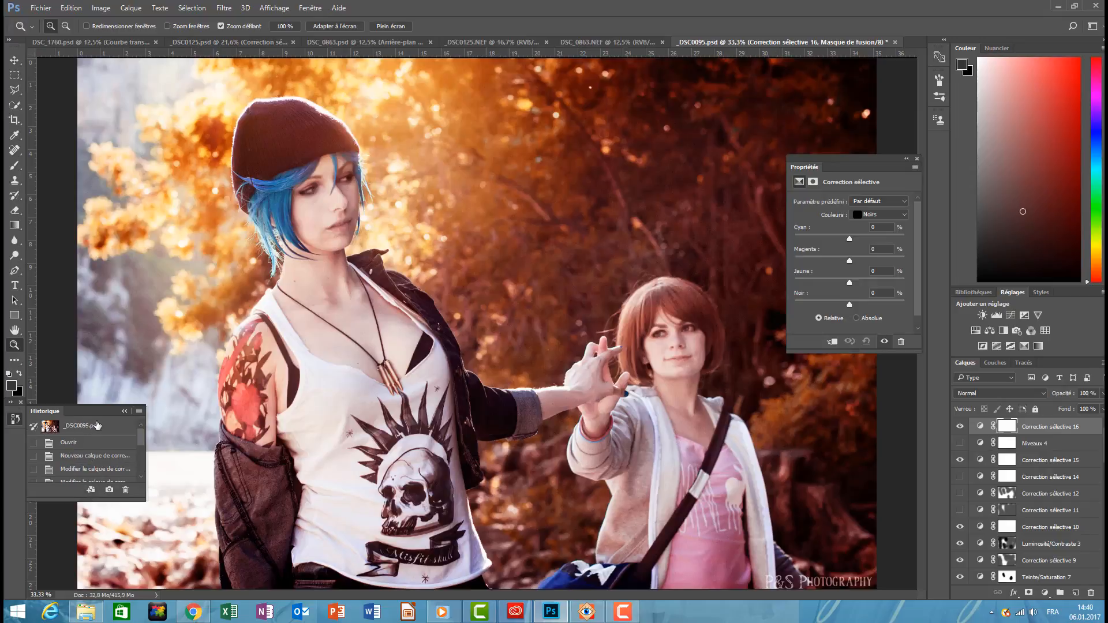
pyautogui.click(98, 427)
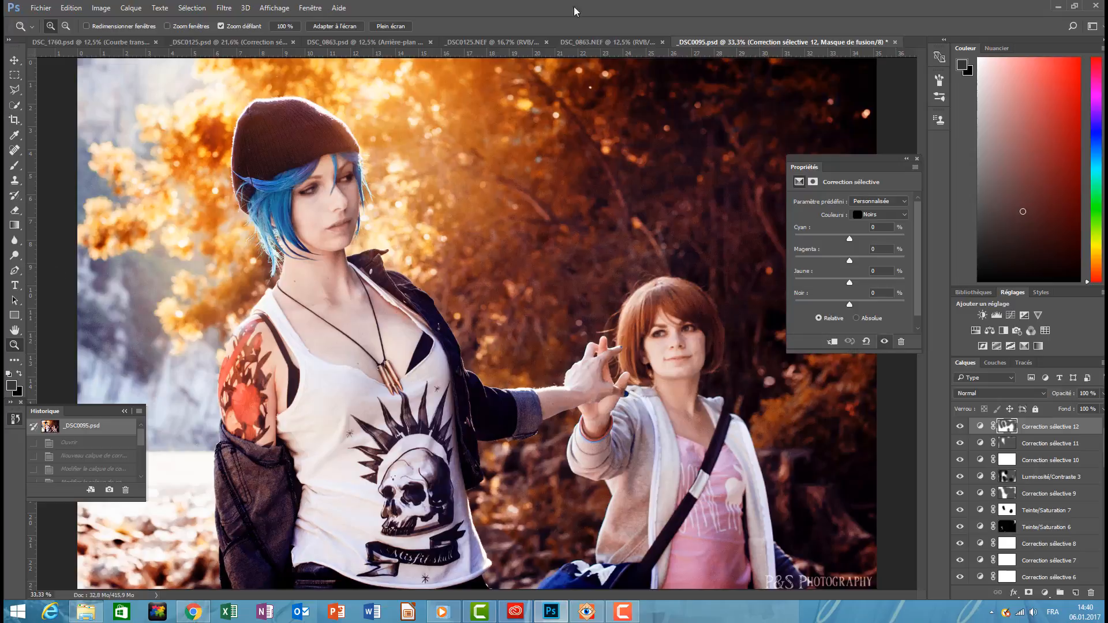
pyautogui.scroll(-10, 85, 437)
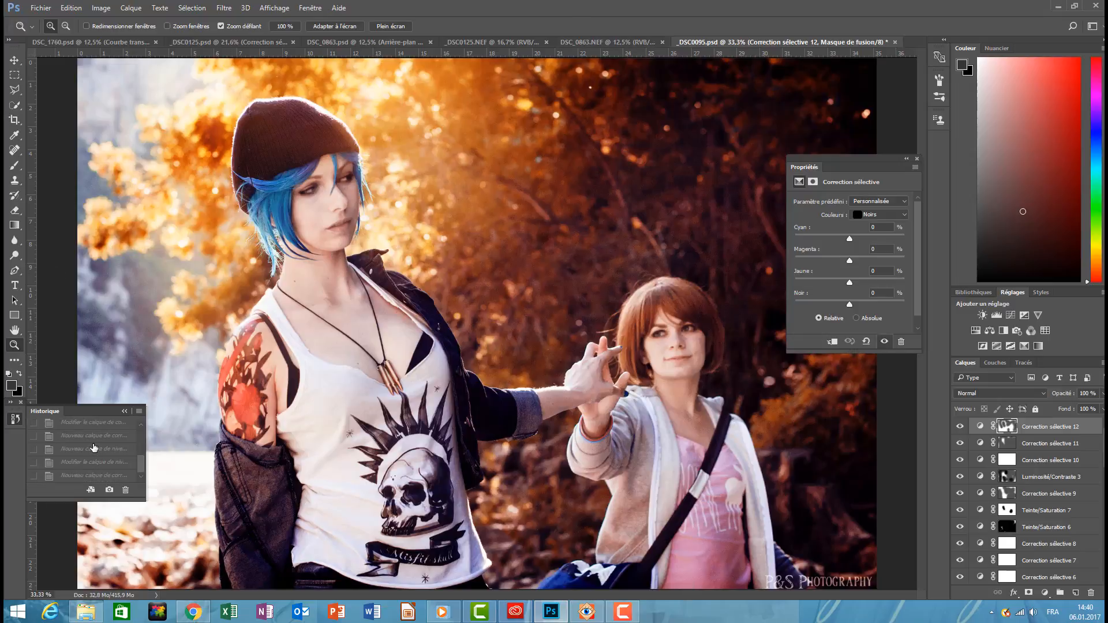
pyautogui.click(96, 475)
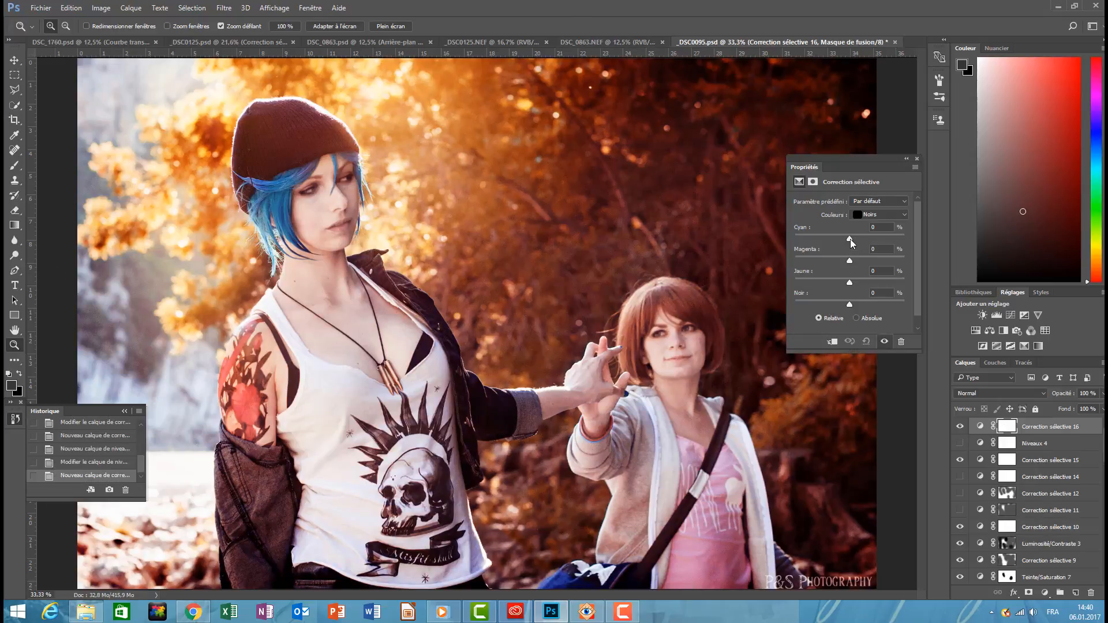
# In the Noirs range of the Correction sélective 16 layer, adjust Cyan, Magenta and Jaune
pyautogui.moveTo(850, 239); pyautogui.dragTo(850, 241)
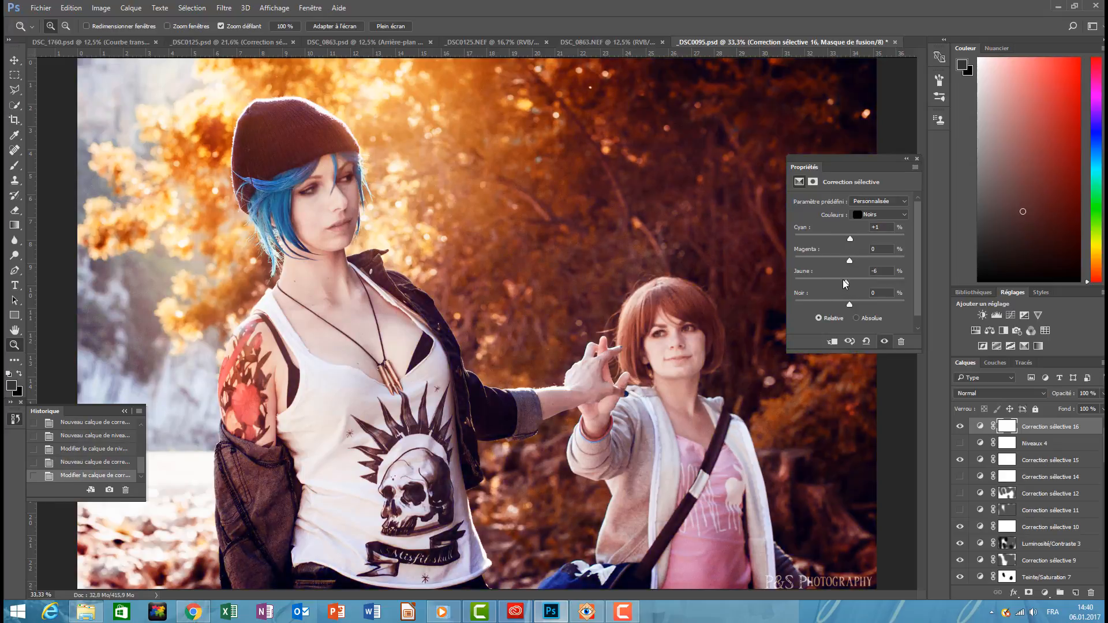
pyautogui.moveTo(845, 282); pyautogui.dragTo(853, 252)
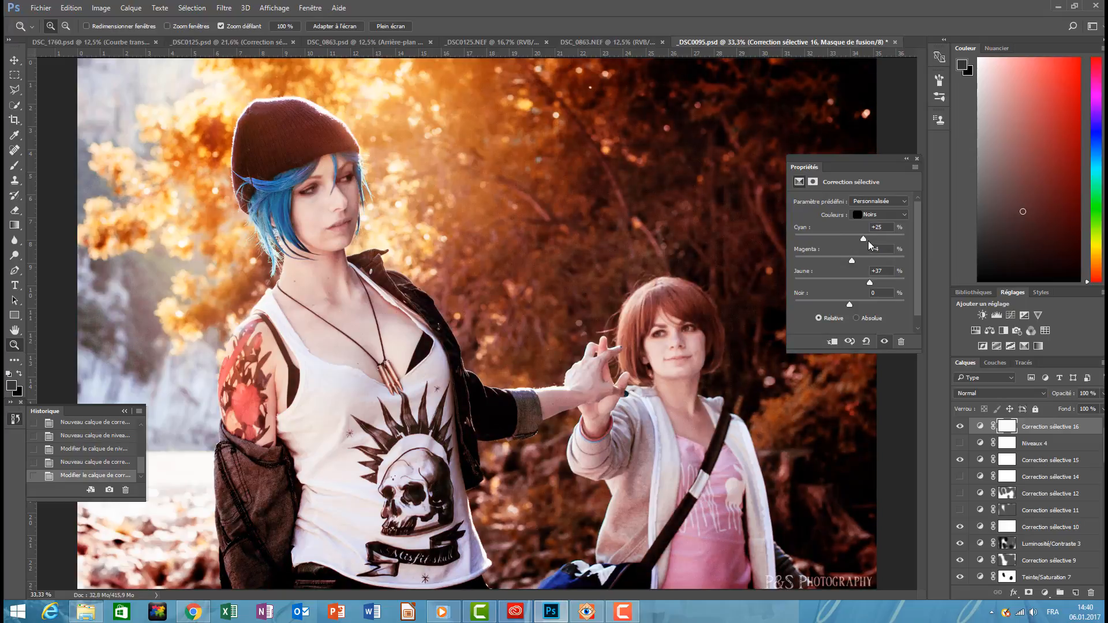
pyautogui.moveTo(903, 244); pyautogui.dragTo(852, 240)
pyautogui.moveTo(869, 283); pyautogui.dragTo(882, 262)
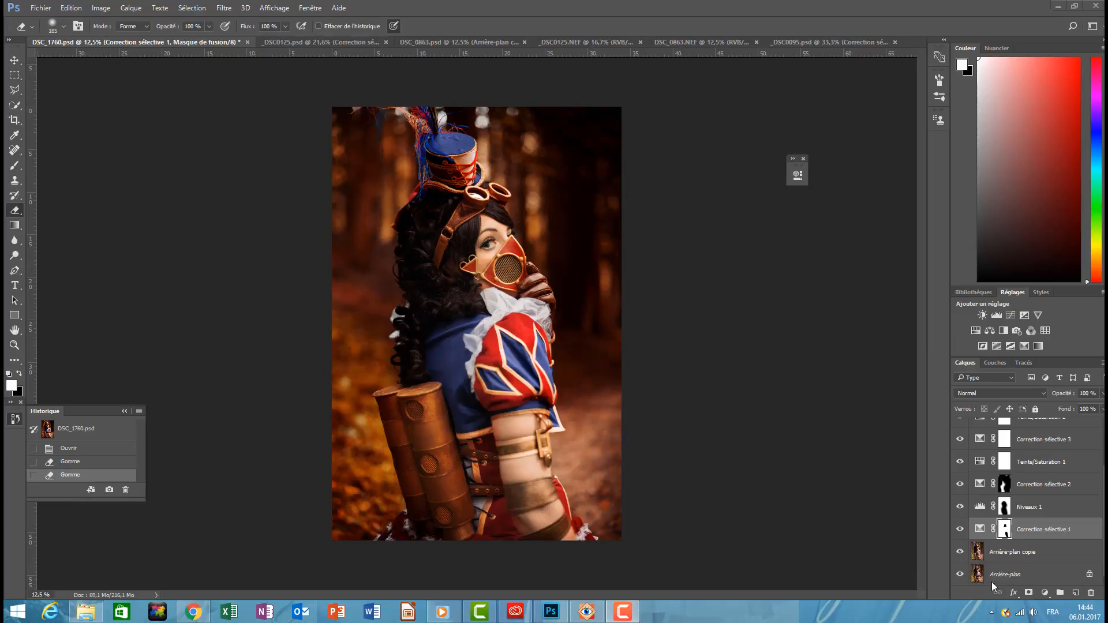
pyautogui.click(1103, 488)
pyautogui.scroll(3, 1033, 496)
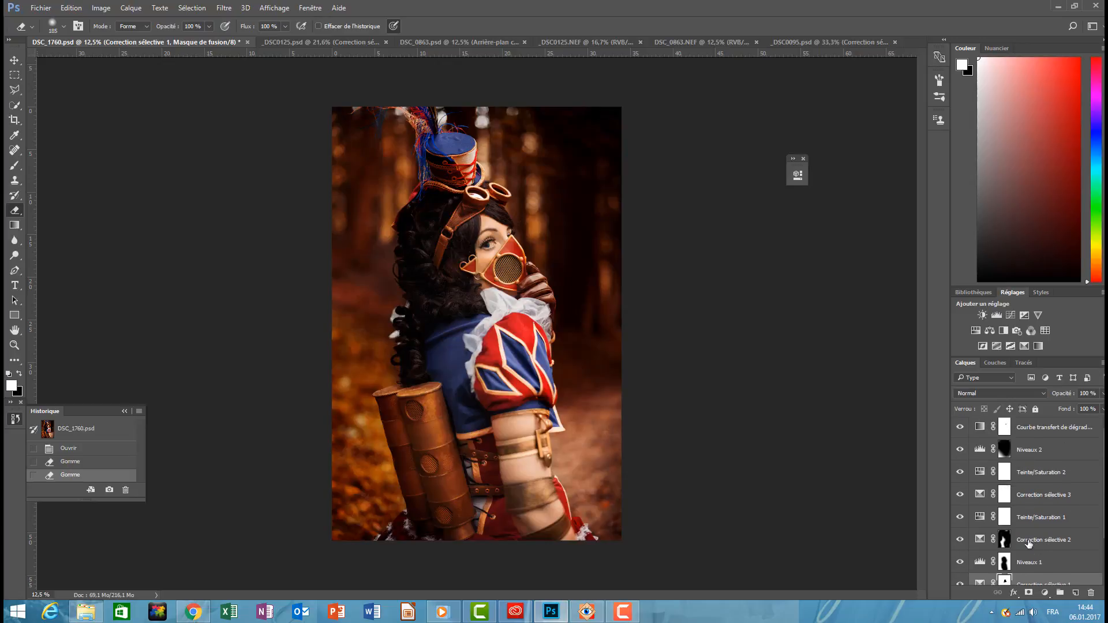
pyautogui.scroll(-3, 1027, 496)
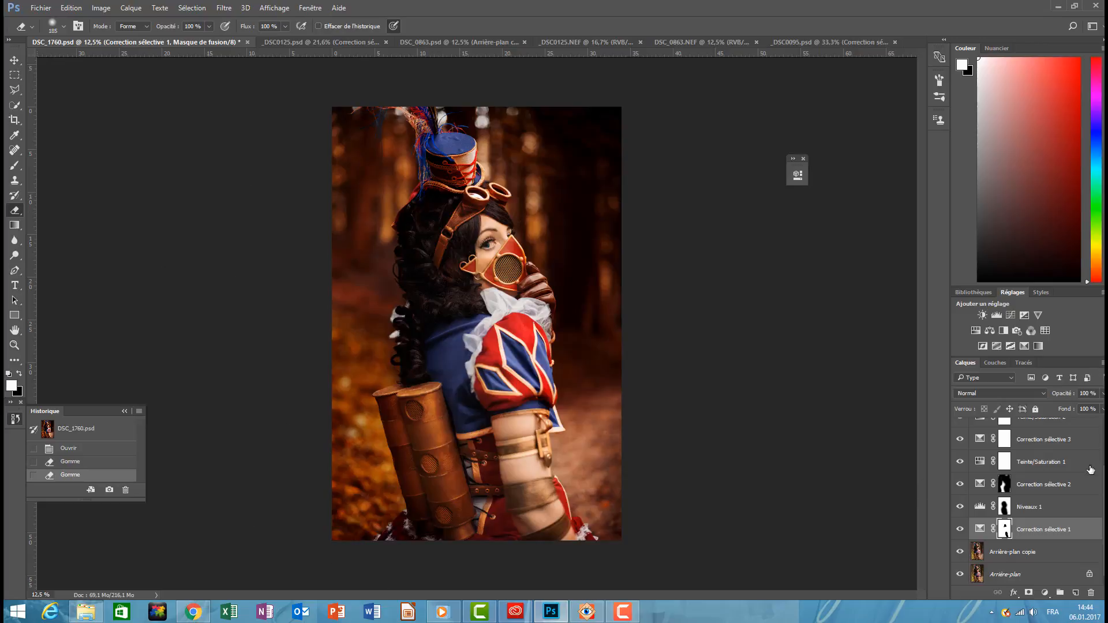
pyautogui.click(1102, 393)
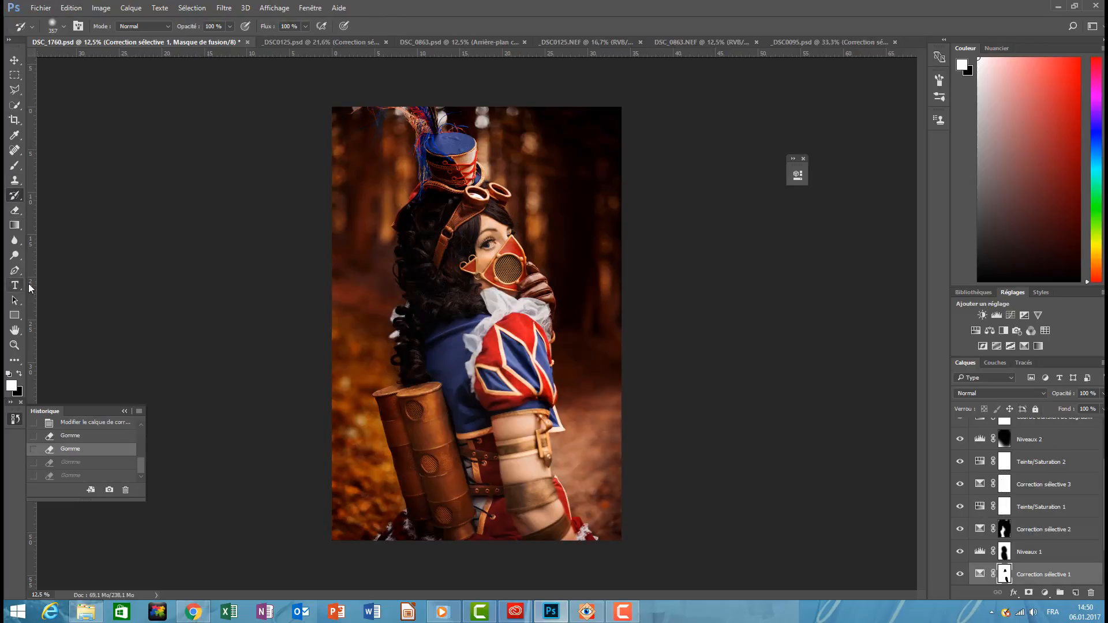
# Erase Correction sélective 1's mask over the lower-right background with a 4007 px eraser at 0% hardness, and lower the eraser opacity to 45%
pyautogui.click(15, 210)
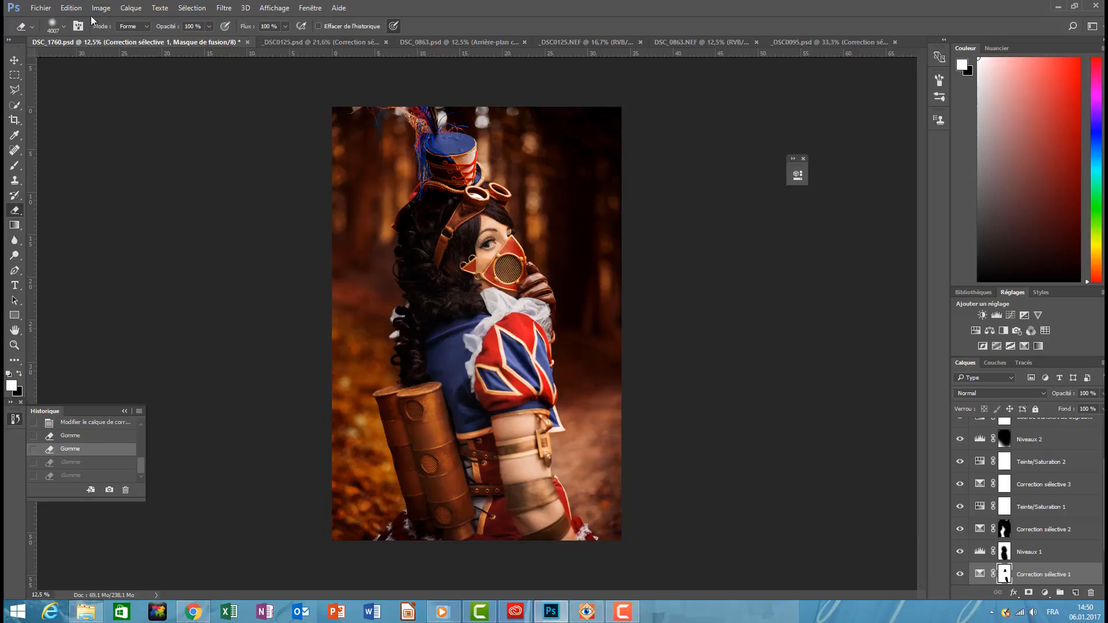
pyautogui.click(62, 27)
pyautogui.click(69, 90)
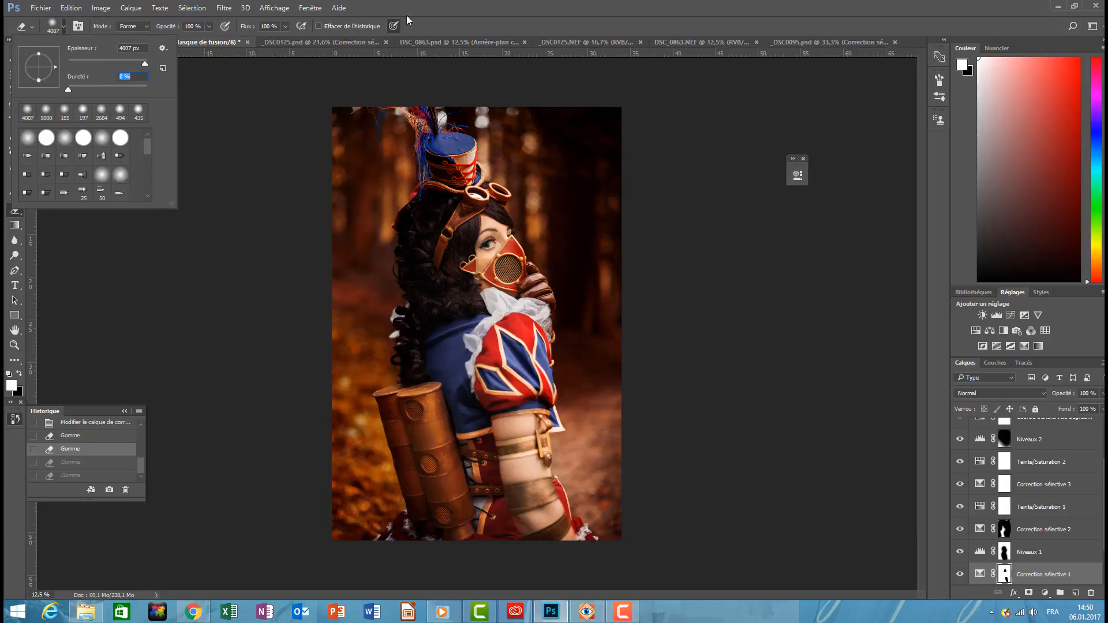
pyautogui.click(424, 15)
pyautogui.scroll(-2, 965, 530)
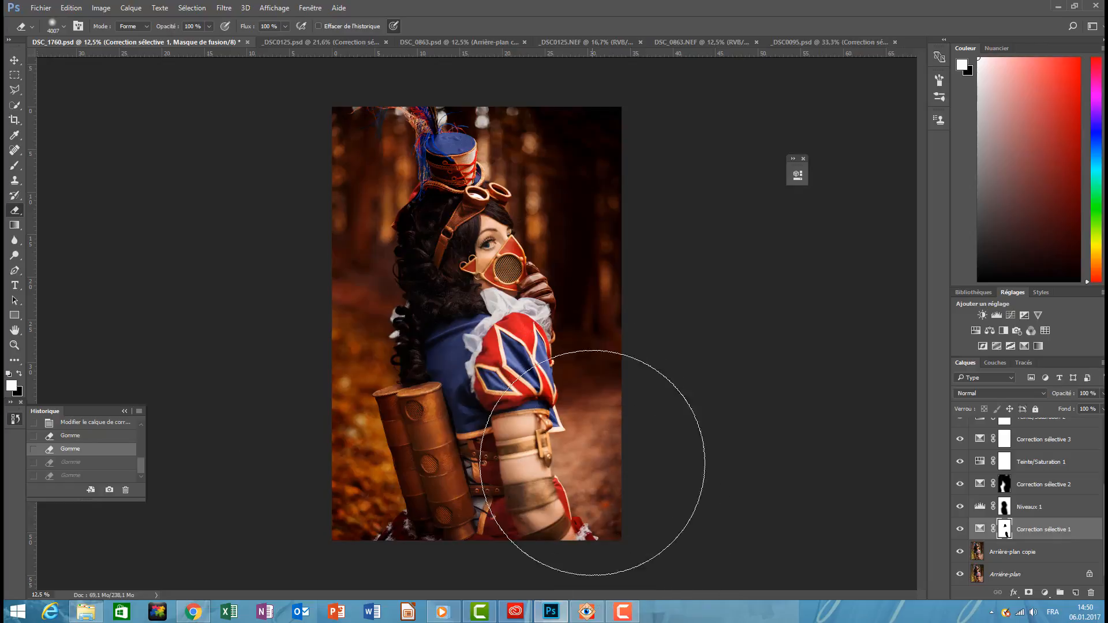
pyautogui.moveTo(613, 485)
pyautogui.mouseDown()
pyautogui.moveTo(600, 447)
pyautogui.moveTo(612, 456)
pyautogui.mouseUp()
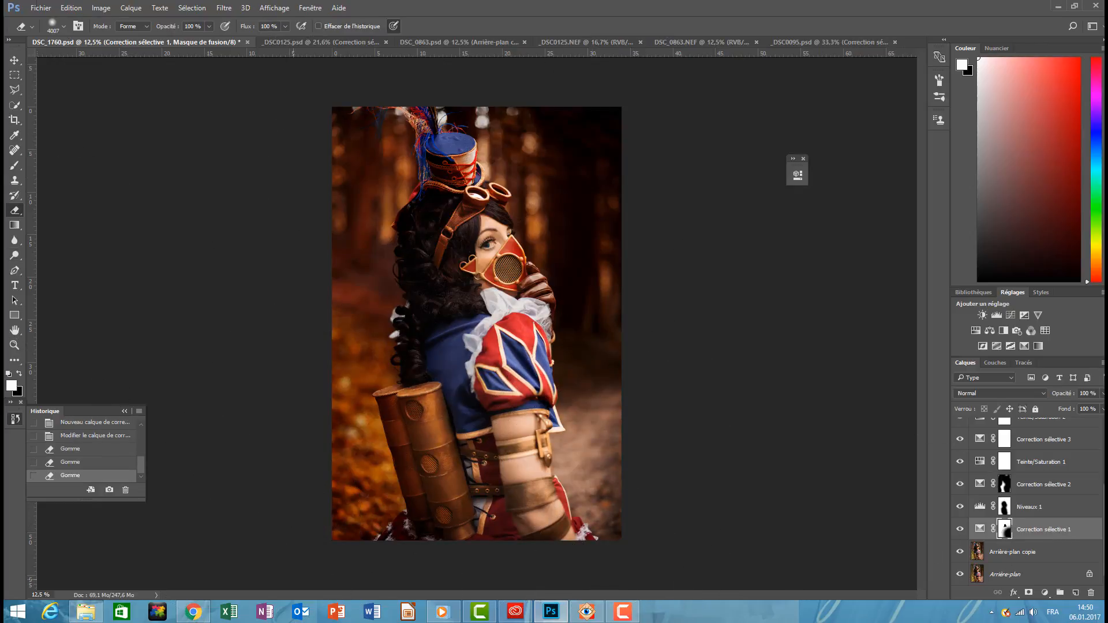
pyautogui.click(209, 26)
pyautogui.moveTo(191, 38); pyautogui.dragTo(170, 38)
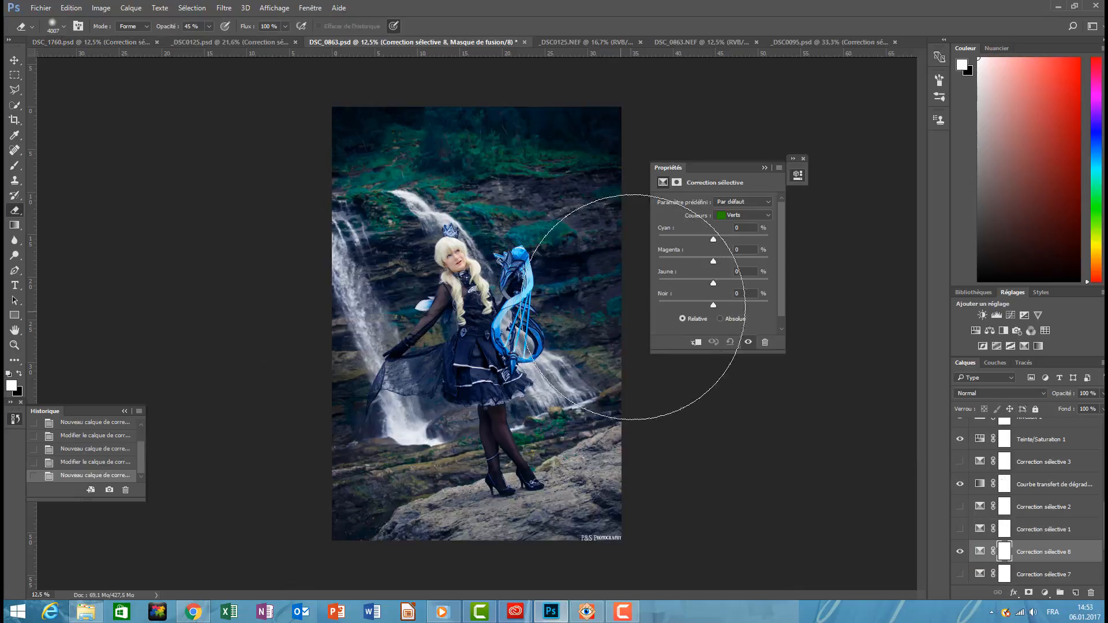
# In the waterfall portrait's Verts range, set Jaune to -62%, and choose the Cyans range
pyautogui.moveTo(713, 280); pyautogui.dragTo(679, 280)
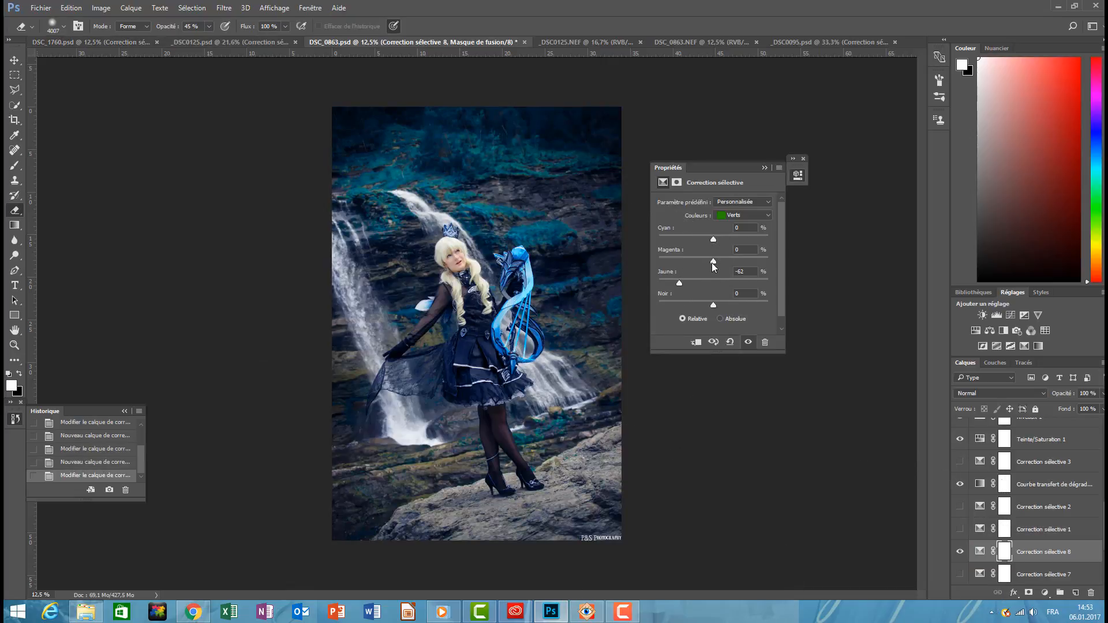
pyautogui.click(743, 215)
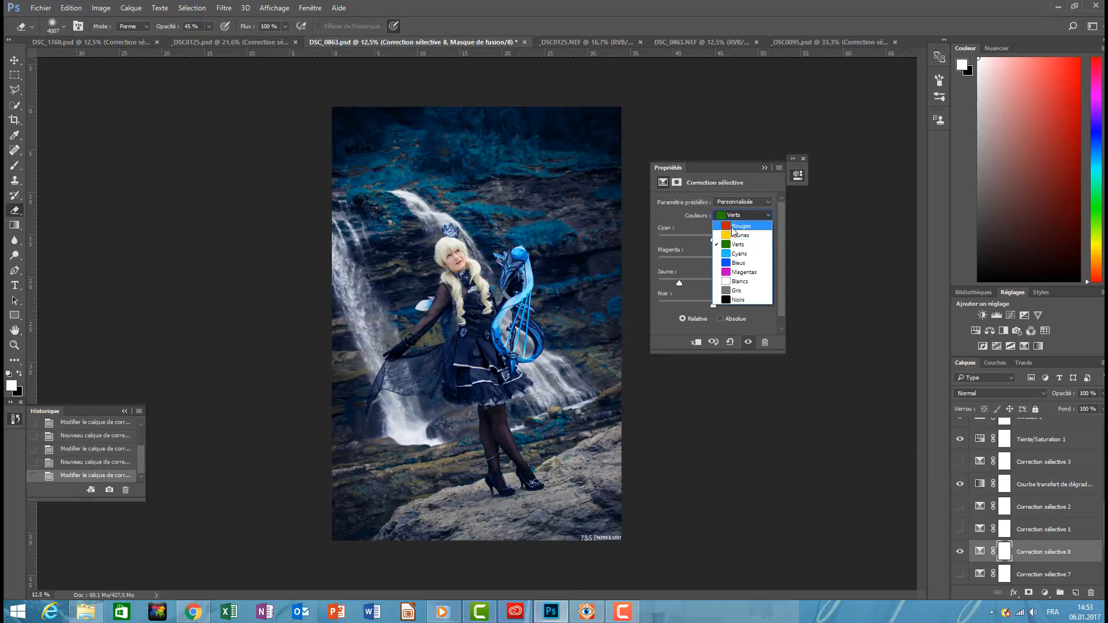
pyautogui.click(740, 254)
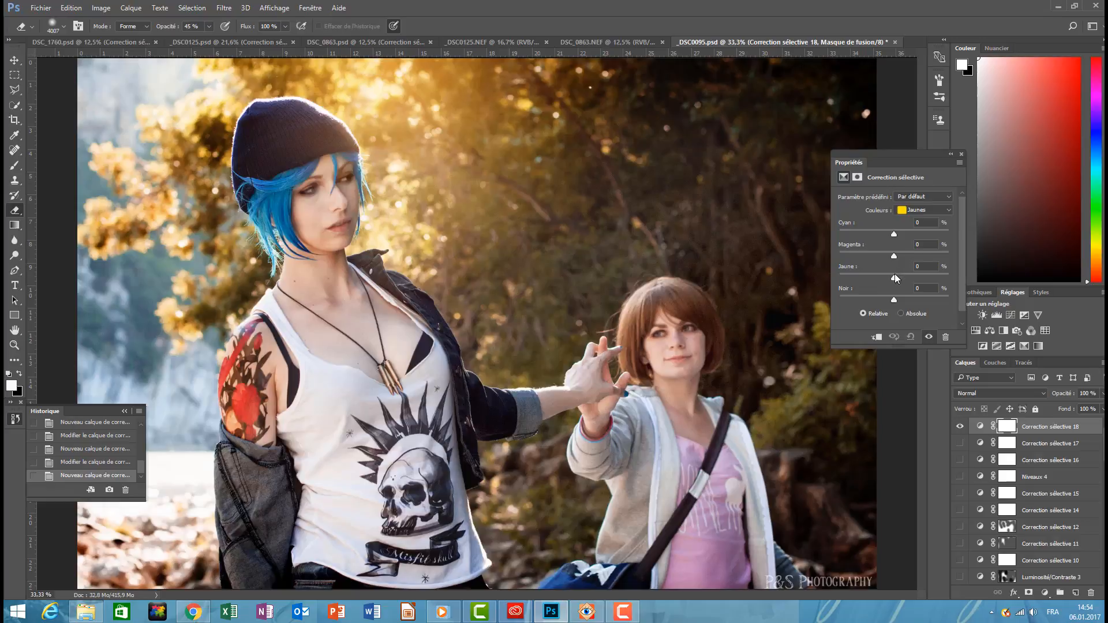
# In the autumn duo portrait's Jaunes range, set Cyan to -57%, Magenta to +35% and Jaune to +54%, and choose the Rouges range
pyautogui.moveTo(894, 279); pyautogui.dragTo(863, 233)
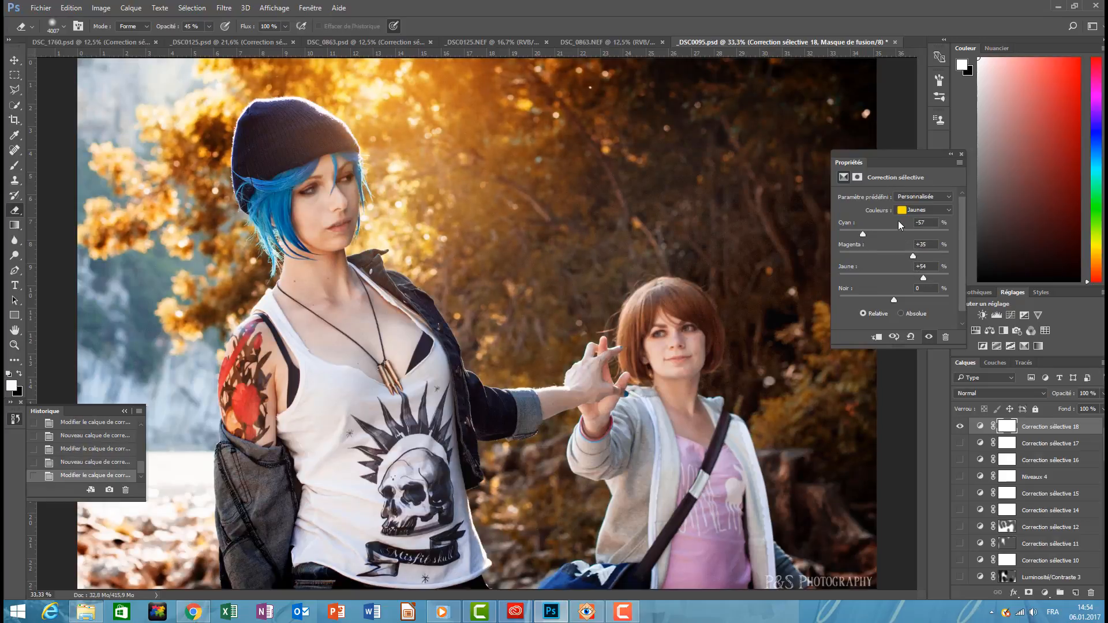
pyautogui.click(922, 200)
pyautogui.click(876, 207)
pyautogui.click(909, 212)
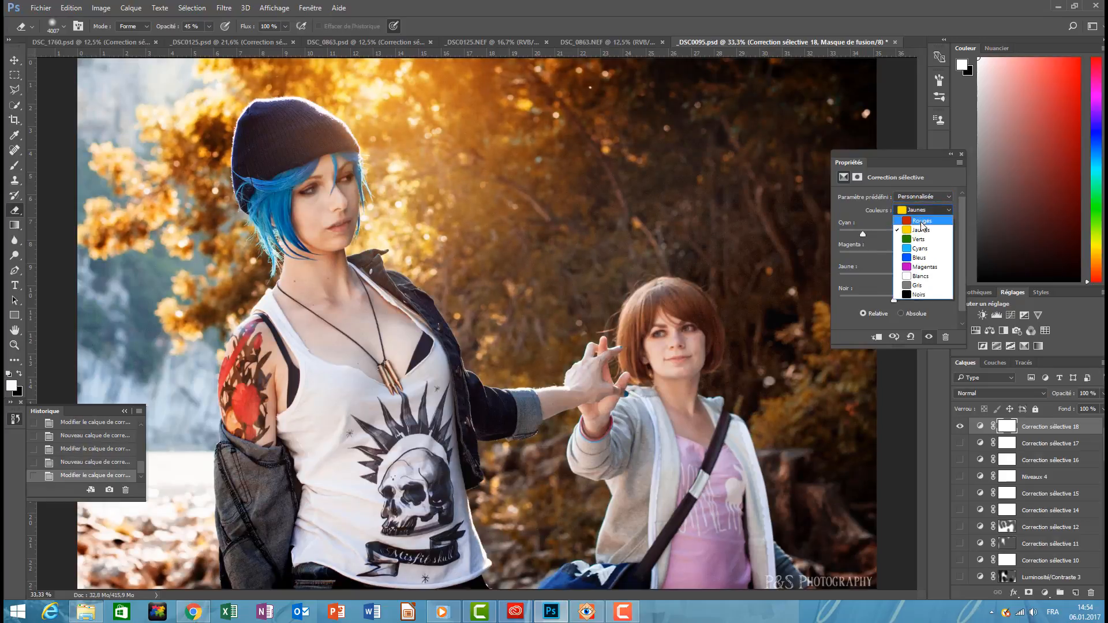
pyautogui.click(916, 227)
pyautogui.click(917, 213)
pyautogui.click(913, 220)
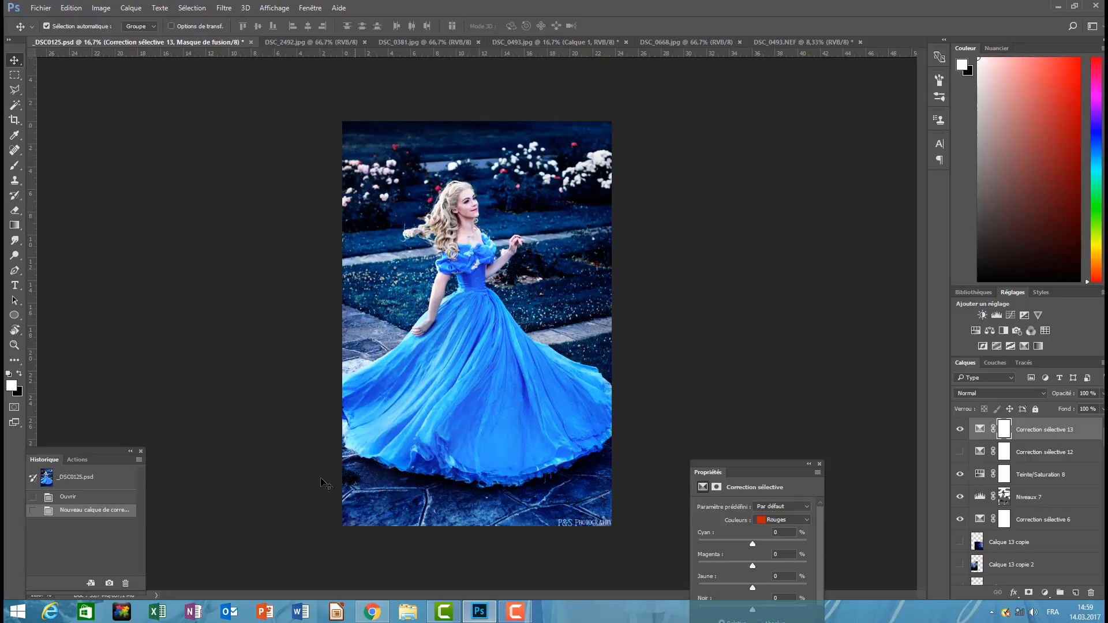
# Compare the blue-dress photo's original history snapshot with the state holding the new correction layer
pyautogui.click(79, 479)
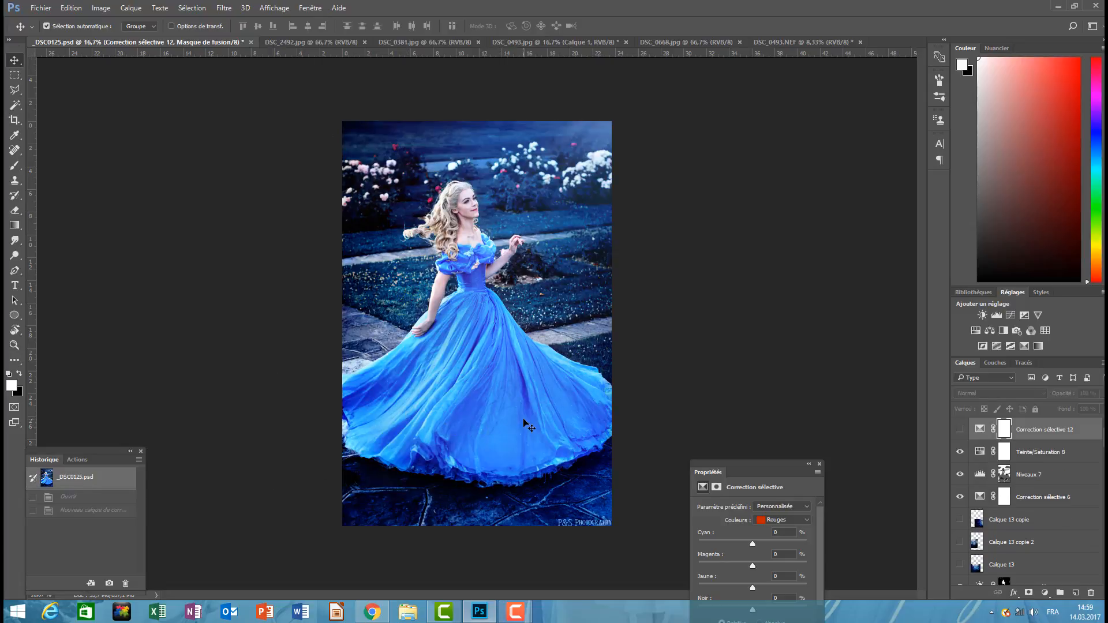
pyautogui.click(79, 510)
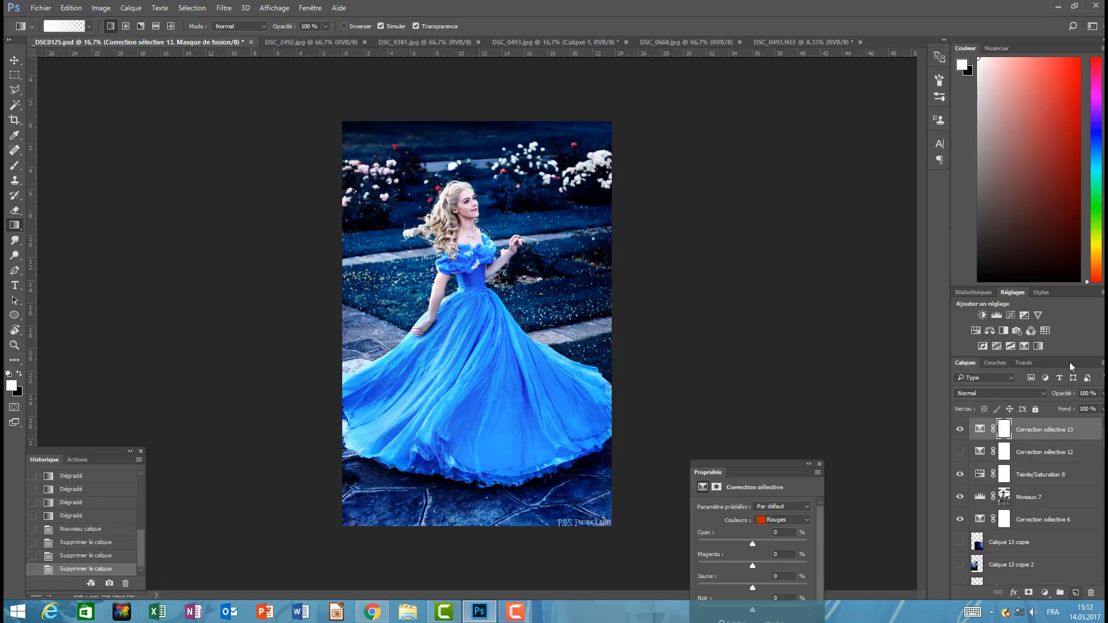
# Add a new layer and draw black-to-transparent radial gradients over the skirt and the upper-right roses
pyautogui.click(1075, 592)
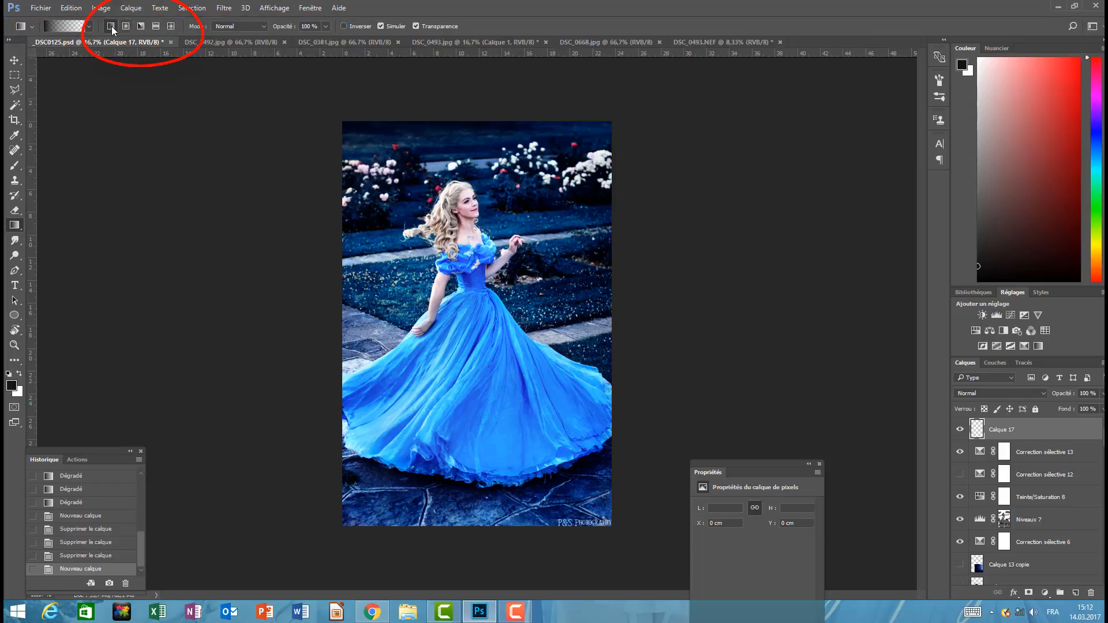
pyautogui.click(126, 25)
pyautogui.moveTo(492, 364)
pyautogui.mouseDown()
pyautogui.moveTo(551, 283)
pyautogui.moveTo(599, 173)
pyautogui.moveTo(676, 106)
pyautogui.moveTo(644, 90)
pyautogui.moveTo(434, 261)
pyautogui.moveTo(585, 147)
pyautogui.mouseUp()
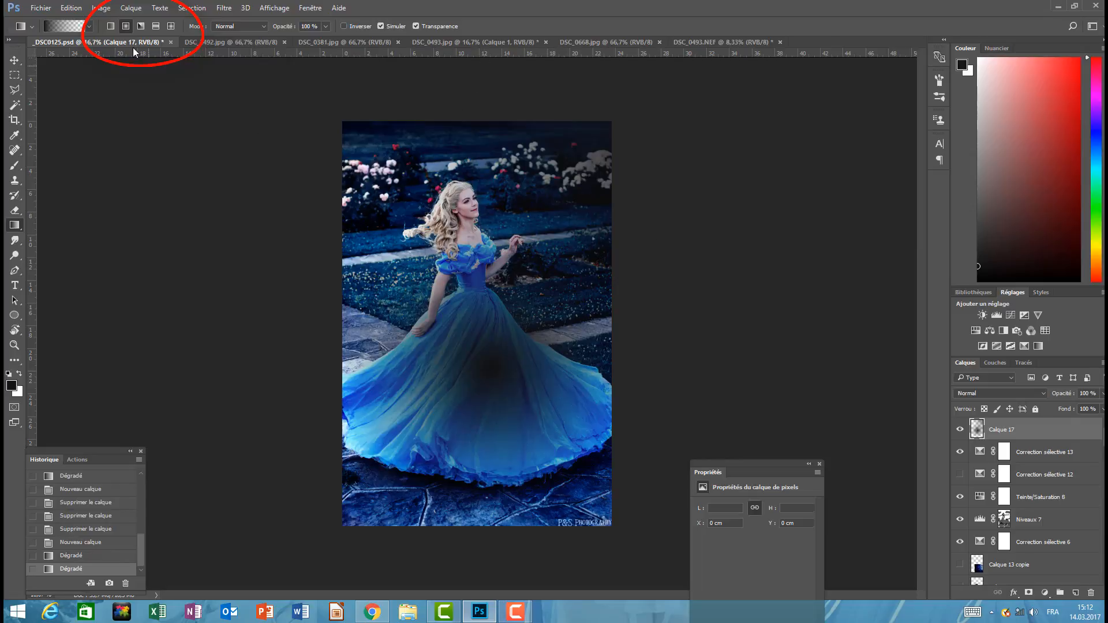
# Draw black-to-transparent linear gradients inward from the photo's edges on Calque 17, and hide that layer
pyautogui.click(111, 26)
pyautogui.moveTo(339, 292)
pyautogui.mouseDown()
pyautogui.moveTo(634, 292)
pyautogui.moveTo(350, 309)
pyautogui.mouseUp()
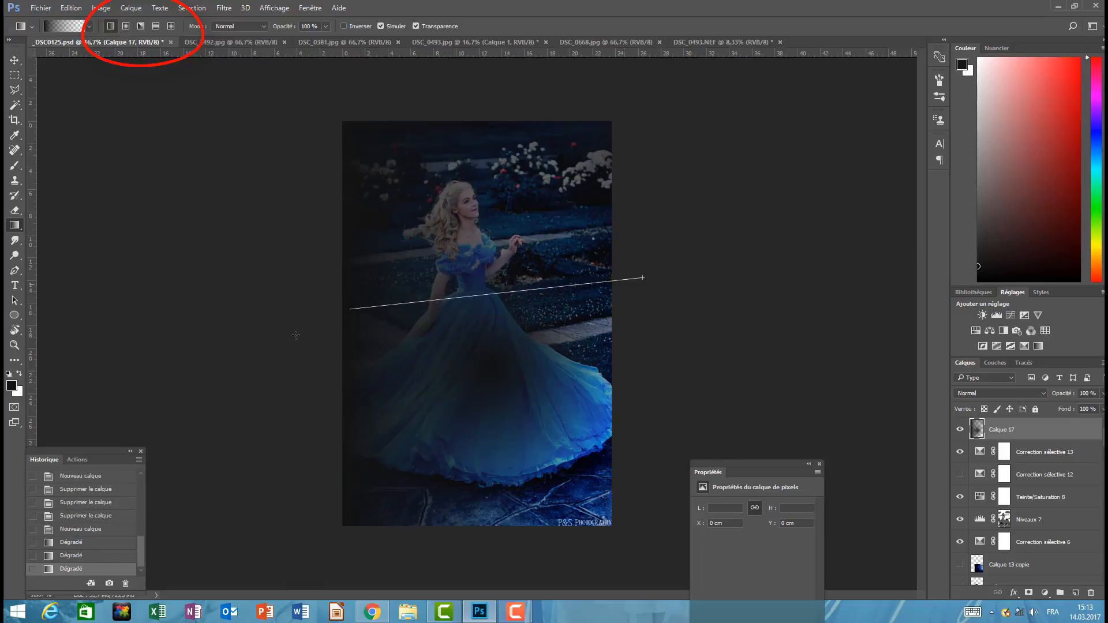
pyautogui.moveTo(468, 534)
pyautogui.mouseDown()
pyautogui.moveTo(470, 44)
pyautogui.moveTo(469, 535)
pyautogui.mouseUp()
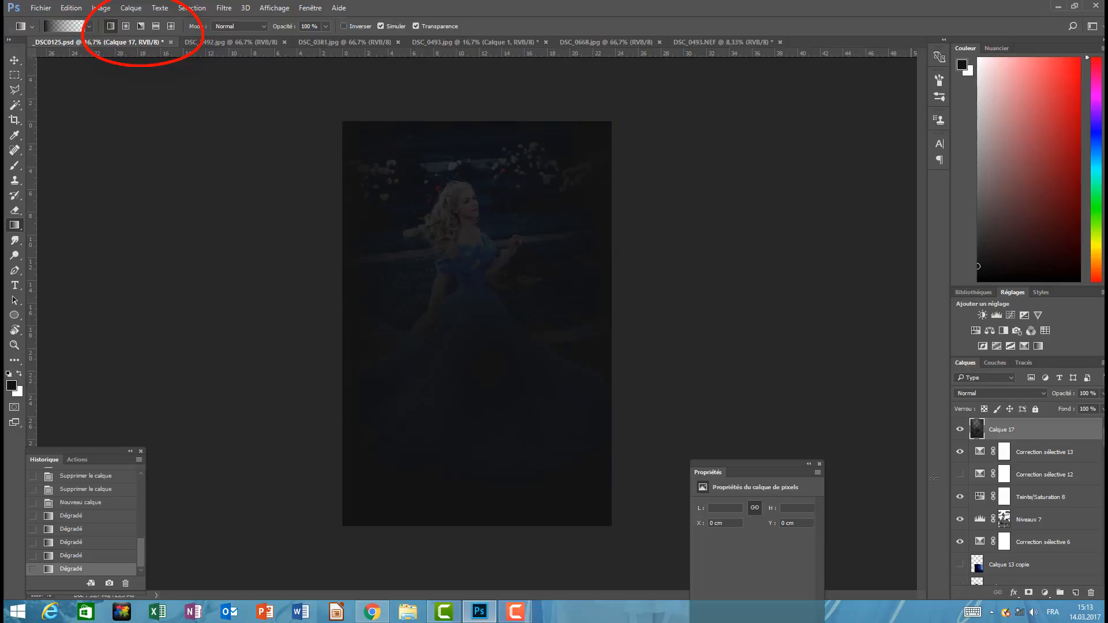
pyautogui.click(960, 430)
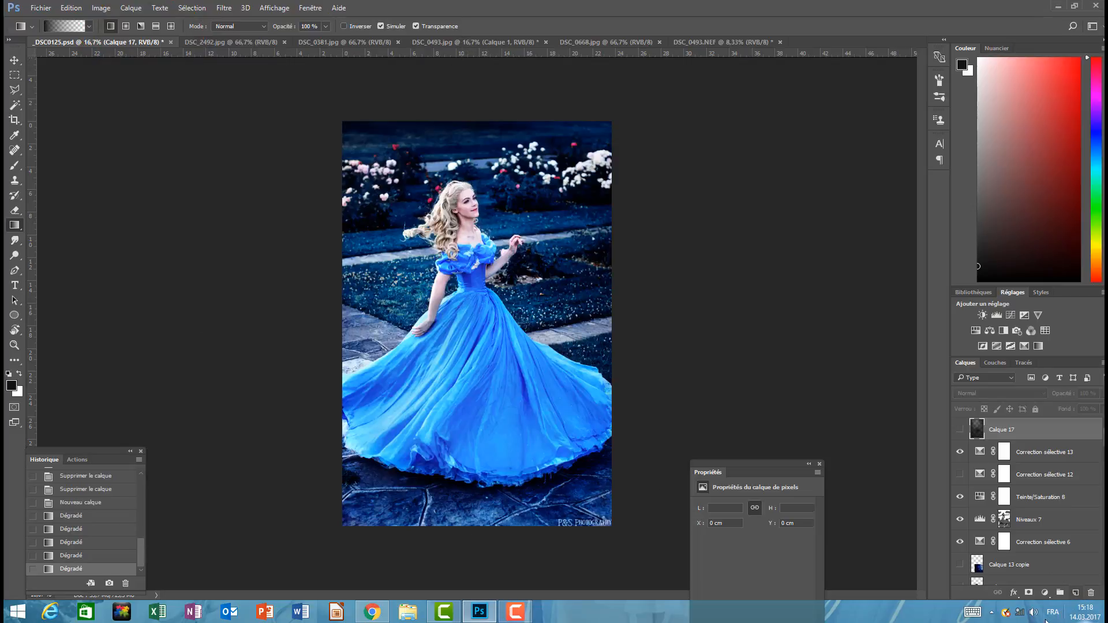
# Add a new layer to the blue-dress photo and change the foreground-to-transparent gradient's starting colour stop to light blue
pyautogui.click(1075, 592)
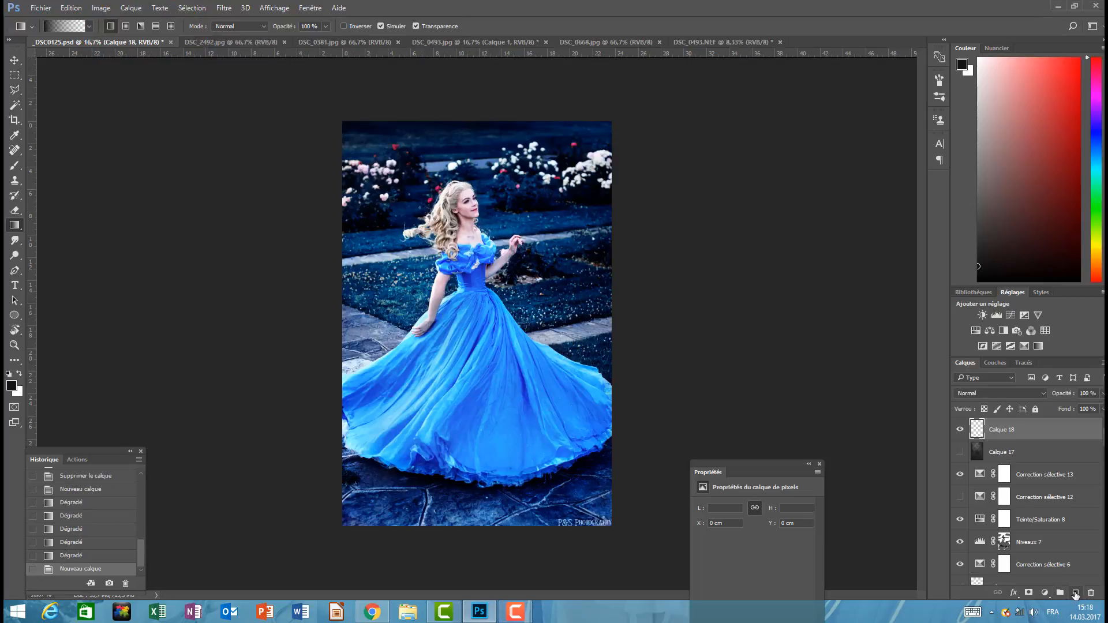
pyautogui.click(61, 25)
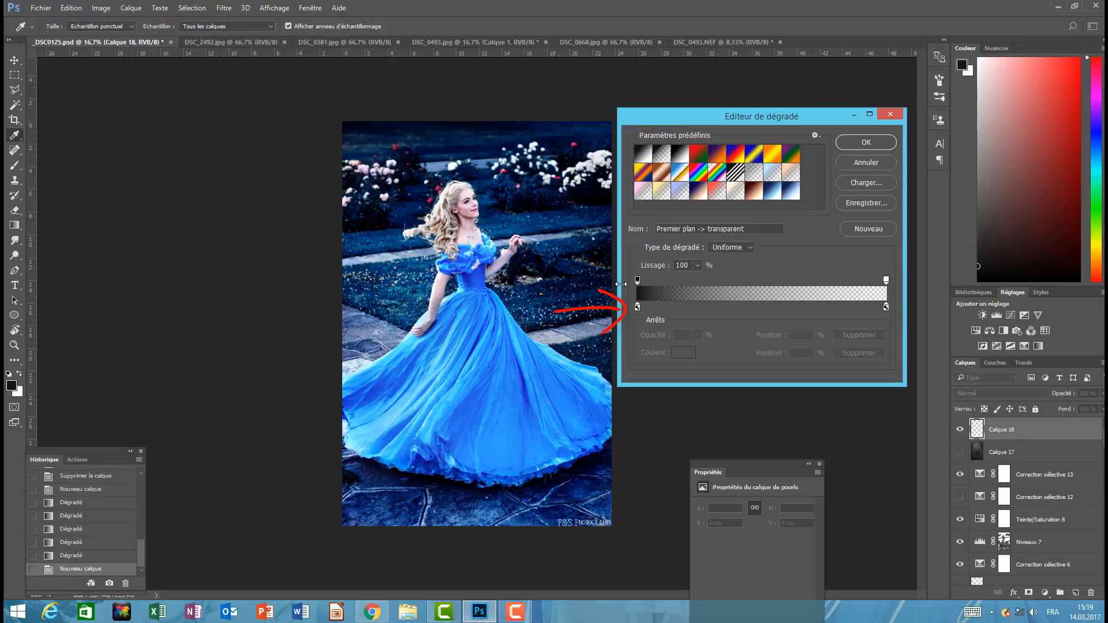
pyautogui.click(637, 307)
pyautogui.click(682, 353)
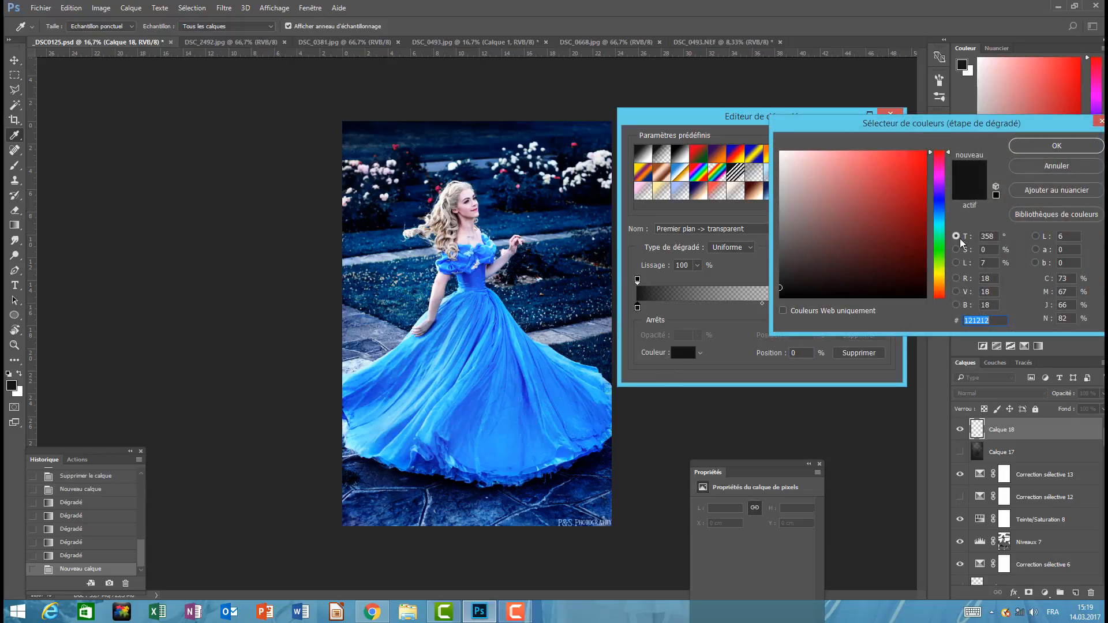
pyautogui.click(943, 201)
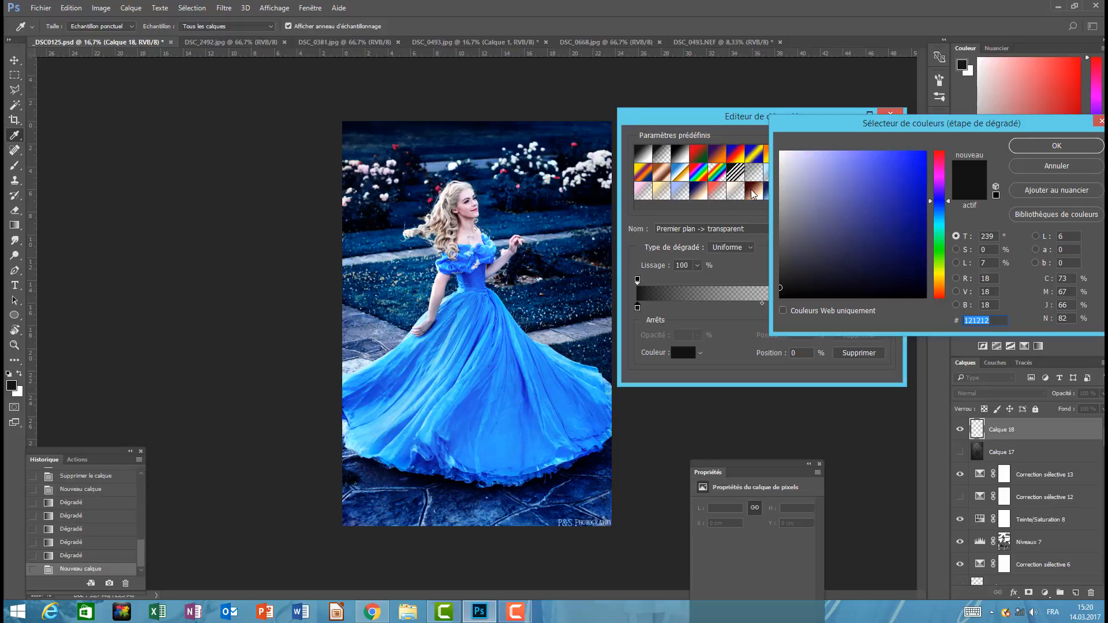
pyautogui.click(824, 152)
pyautogui.click(939, 211)
pyautogui.moveTo(856, 155)
pyautogui.mouseDown()
pyautogui.moveTo(850, 130)
pyautogui.moveTo(940, 118)
pyautogui.moveTo(923, 164)
pyautogui.moveTo(833, 118)
pyautogui.moveTo(860, 123)
pyautogui.mouseUp()
pyautogui.click(1037, 145)
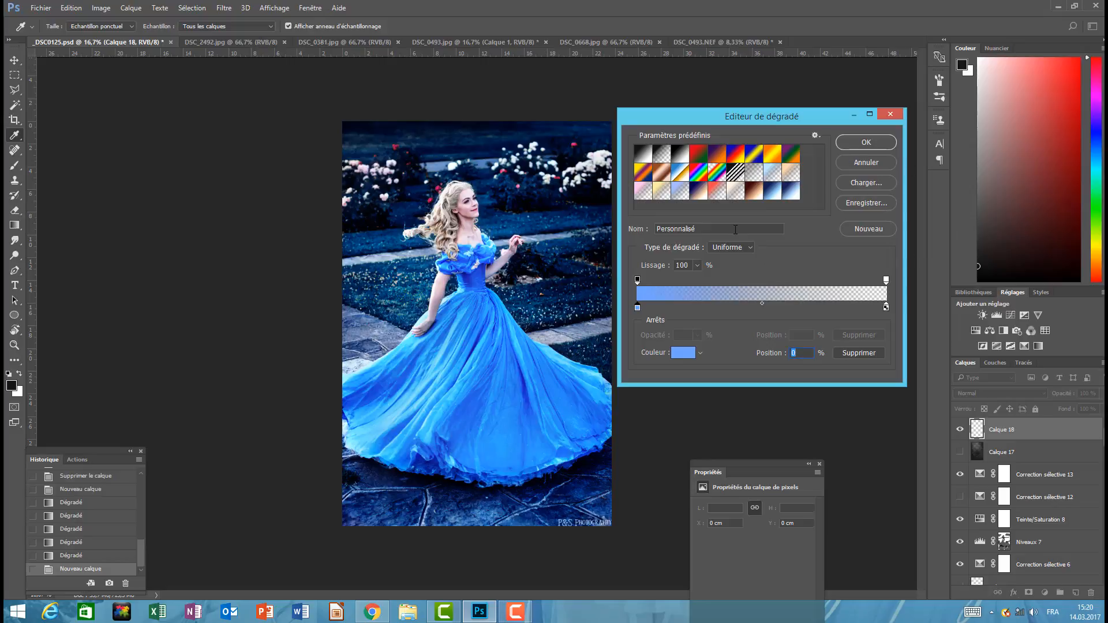
pyautogui.click(866, 143)
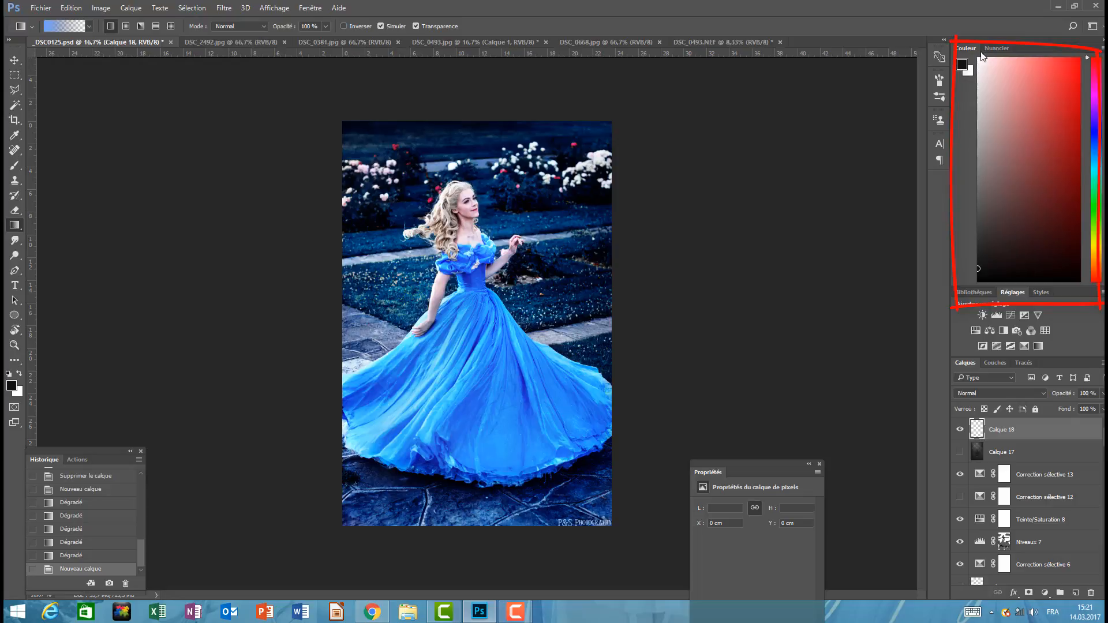
pyautogui.click(1079, 58)
pyautogui.moveTo(634, 106); pyautogui.dragTo(502, 248)
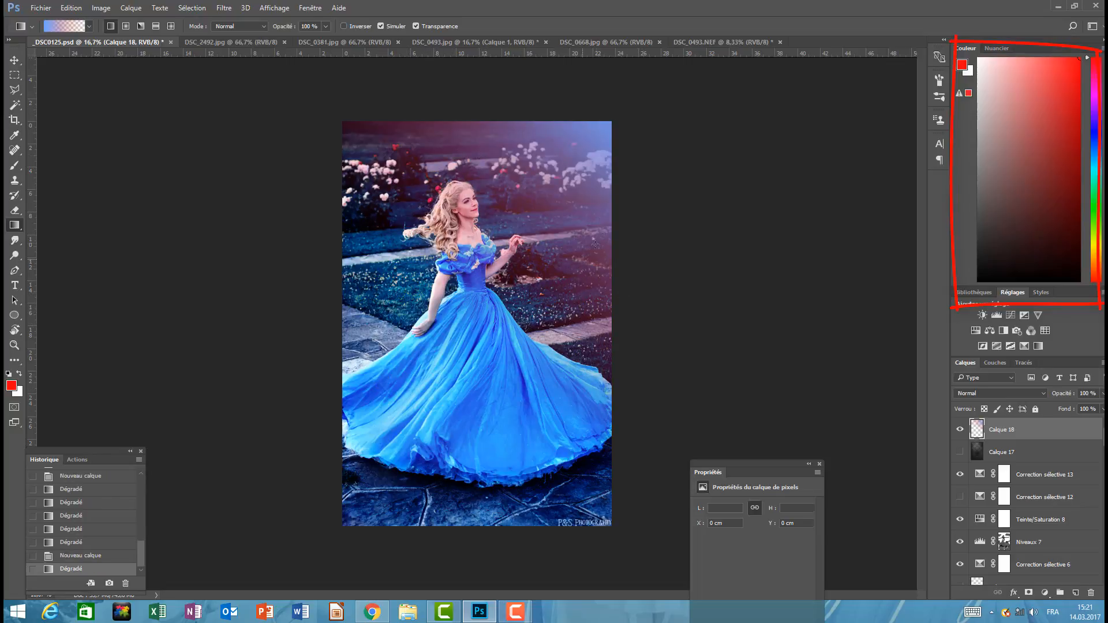
pyautogui.hotkey('ctrl', 'z')
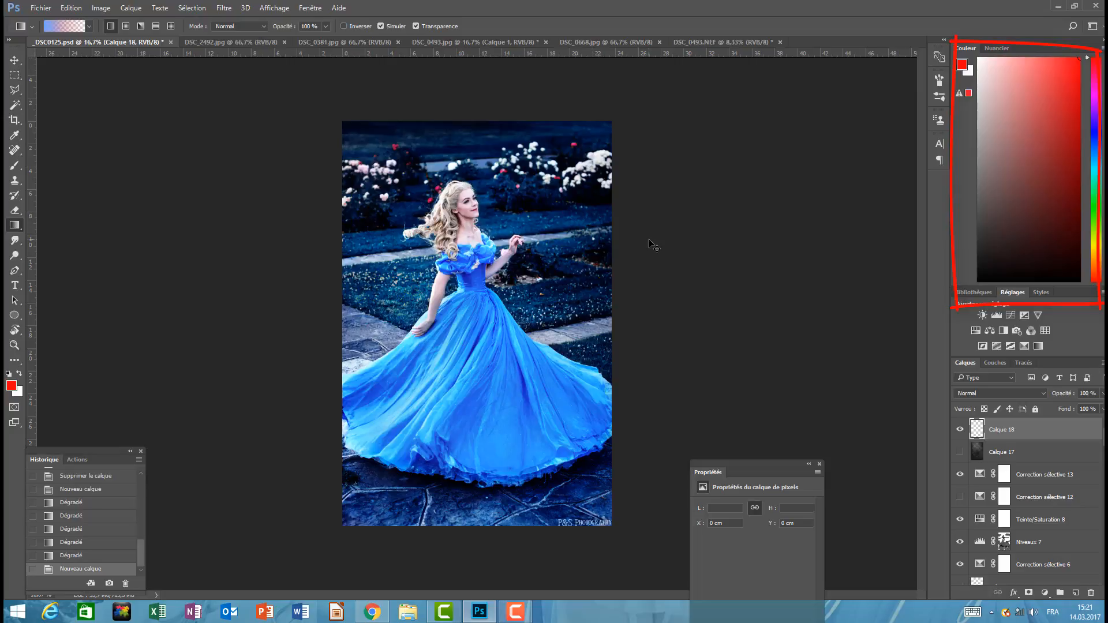
pyautogui.click(978, 240)
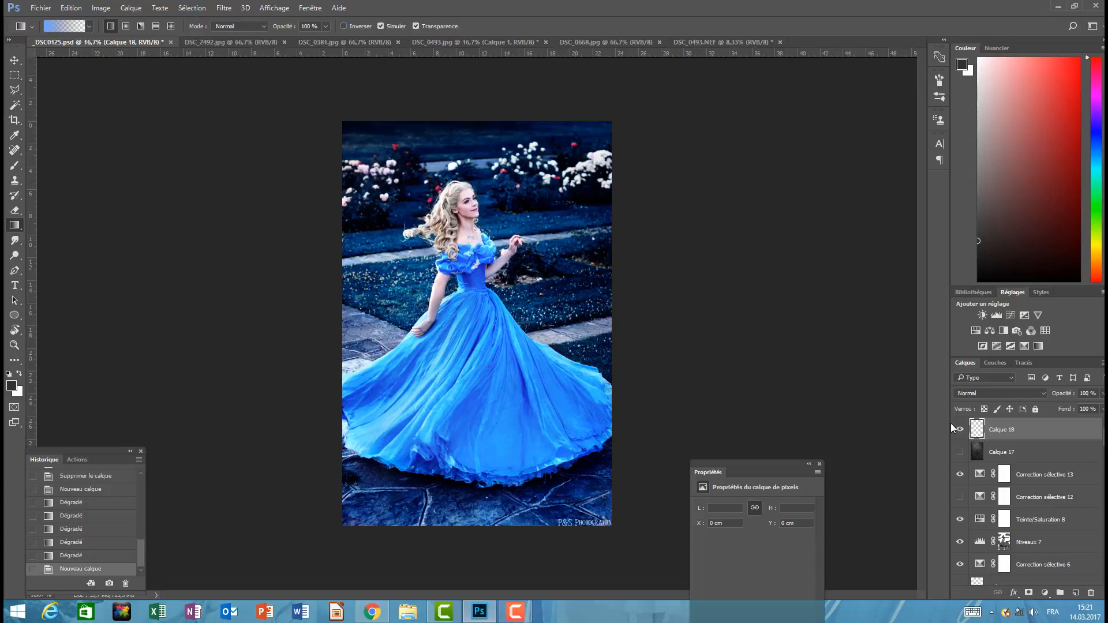
# On Calque 18, draw a linear light-blue-to-transparent gradient inward from the upper-right corner and radial ones from the other three corners
pyautogui.moveTo(629, 112); pyautogui.dragTo(499, 242)
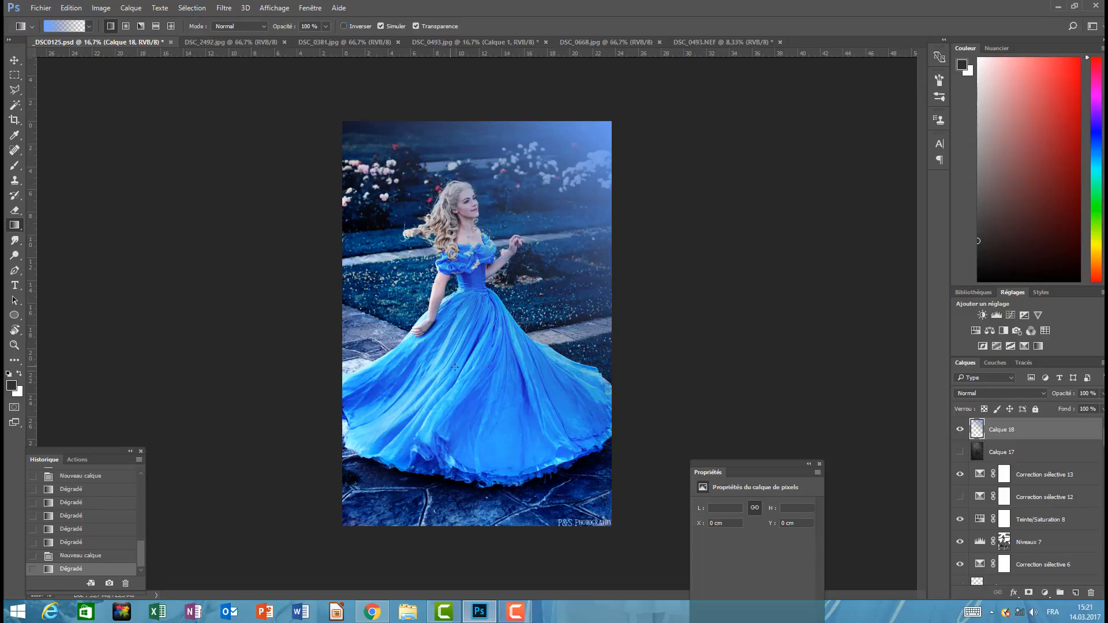
pyautogui.click(126, 26)
pyautogui.moveTo(339, 120); pyautogui.dragTo(421, 280)
pyautogui.moveTo(637, 524); pyautogui.dragTo(454, 411)
pyautogui.moveTo(354, 519); pyautogui.dragTo(627, 203)
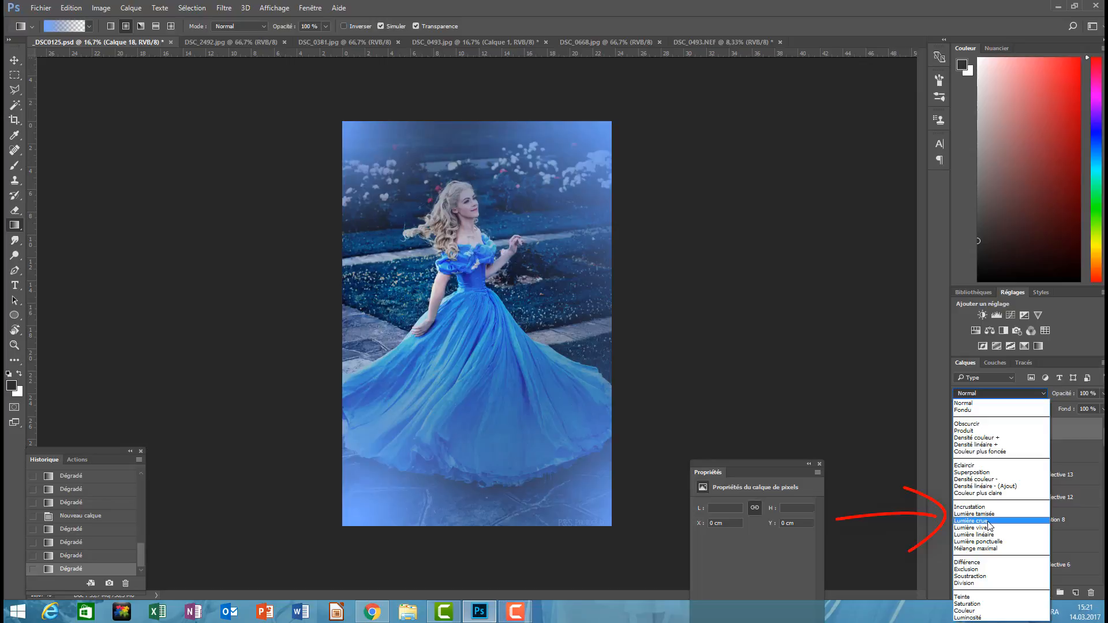
# Try Calque 18 in the Lumière crue blend mode, compare it with the layer hidden, and settle on Lumière tamisée
pyautogui.click(987, 521)
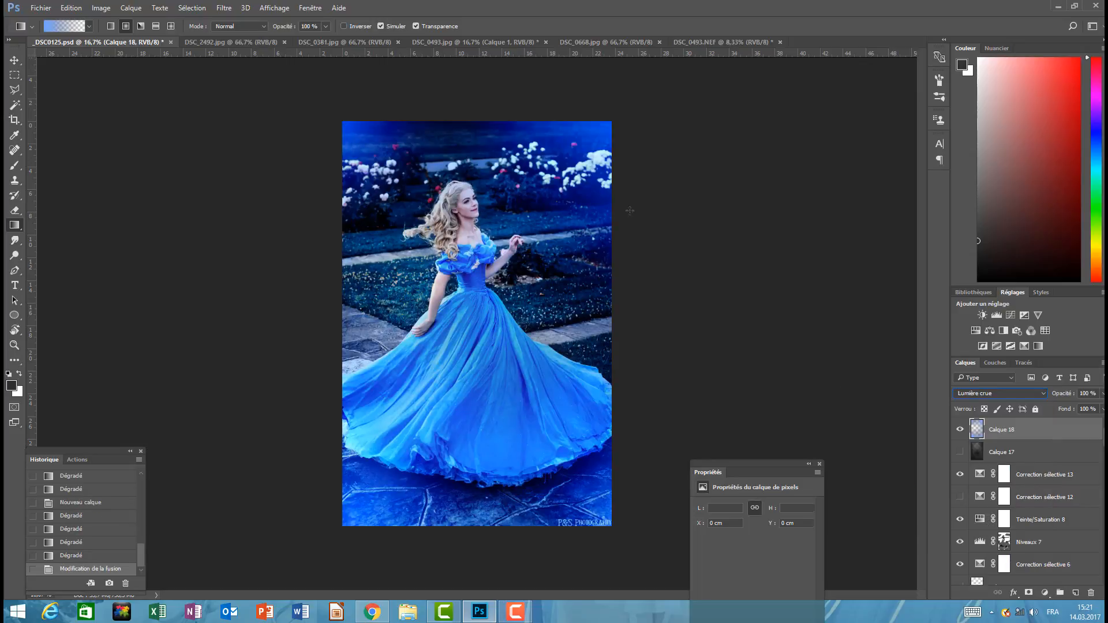
pyautogui.click(958, 430)
pyautogui.click(958, 431)
pyautogui.click(979, 395)
pyautogui.click(981, 506)
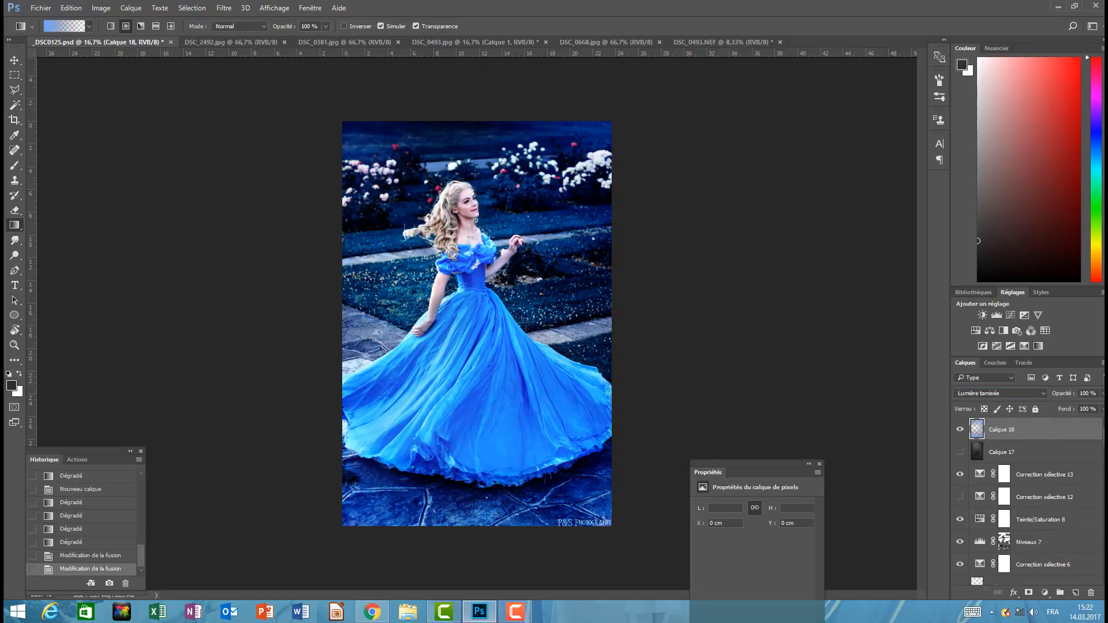
# Draw three more light-blue radial gradients from the photo's left, lower-right and lower edges on Calque 18, and compare with the layer hidden
pyautogui.moveTo(334, 393); pyautogui.dragTo(516, 115)
pyautogui.moveTo(631, 524); pyautogui.dragTo(351, 411)
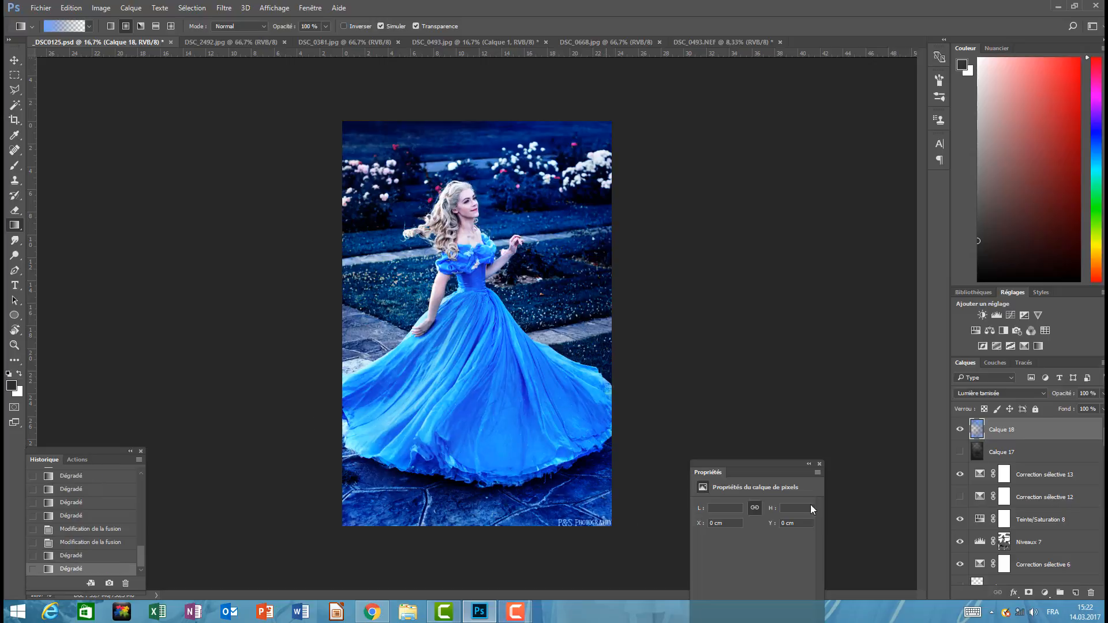
pyautogui.moveTo(384, 525); pyautogui.dragTo(522, 352)
pyautogui.click(960, 430)
pyautogui.click(960, 430)
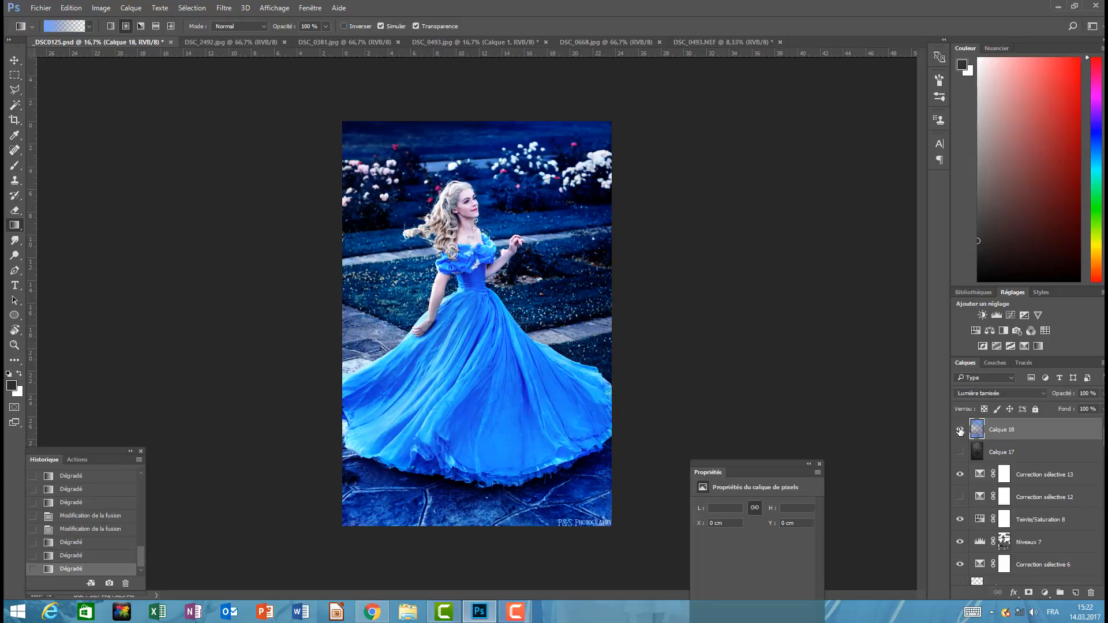
# Adjust the size of the soft eraser and erase Calque 18's blue gradient around the woman's face and neck
pyautogui.click(16, 210)
pyautogui.click(52, 27)
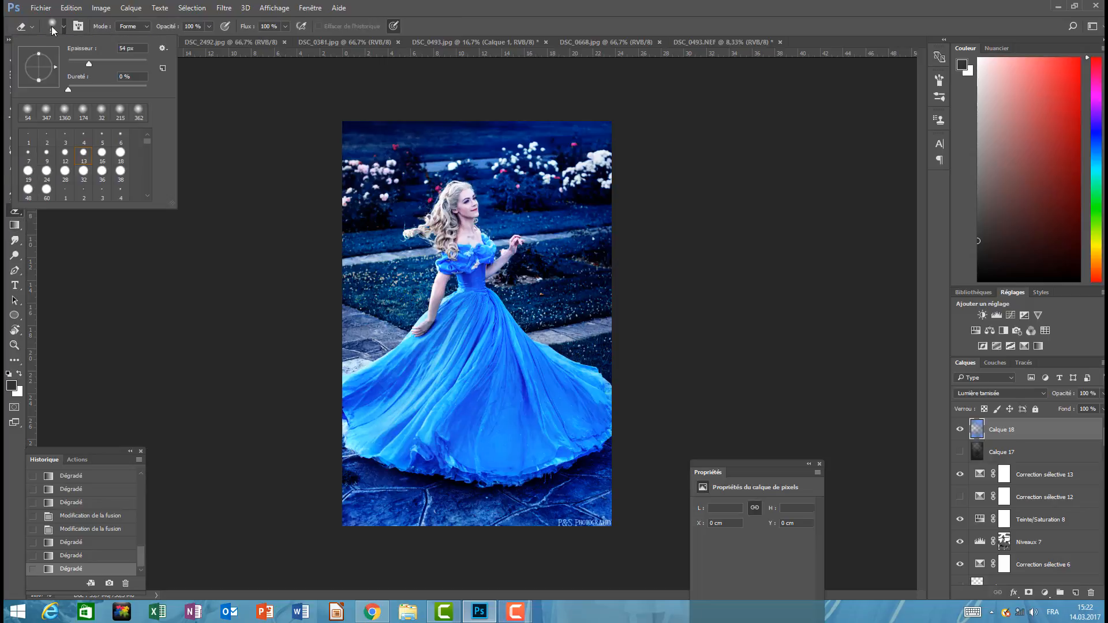
pyautogui.click(101, 62)
pyautogui.click(129, 62)
pyautogui.moveTo(465, 217); pyautogui.dragTo(462, 217)
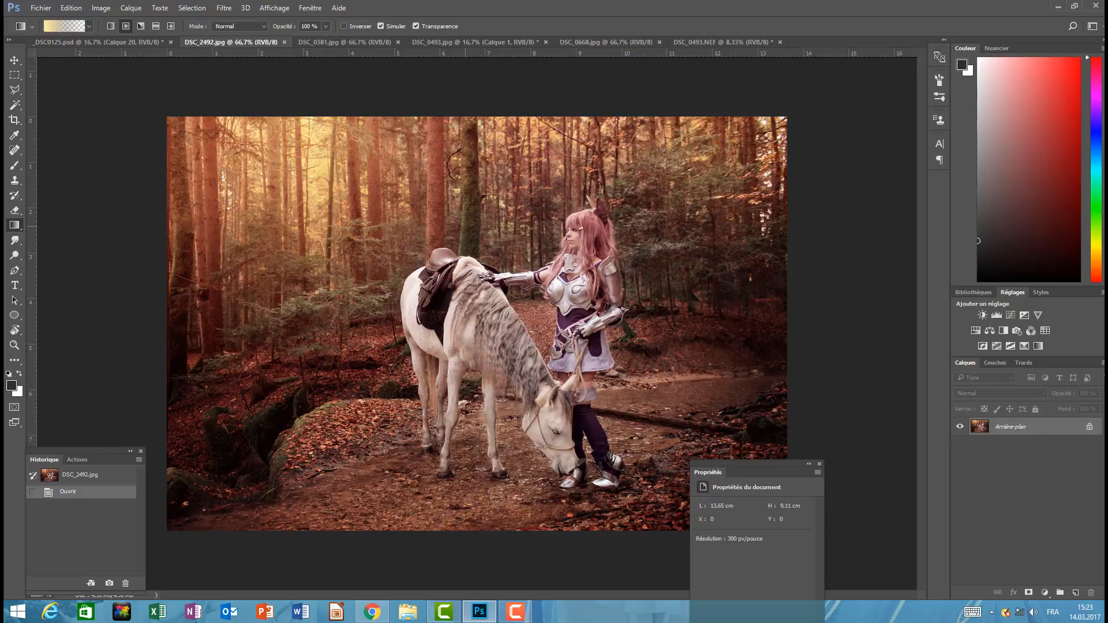
# In DSC_0493.jpg, add a new layer and draw a pale-yellow-to-transparent radial gradient behind the woman's waist in the edited half
pyautogui.click(345, 43)
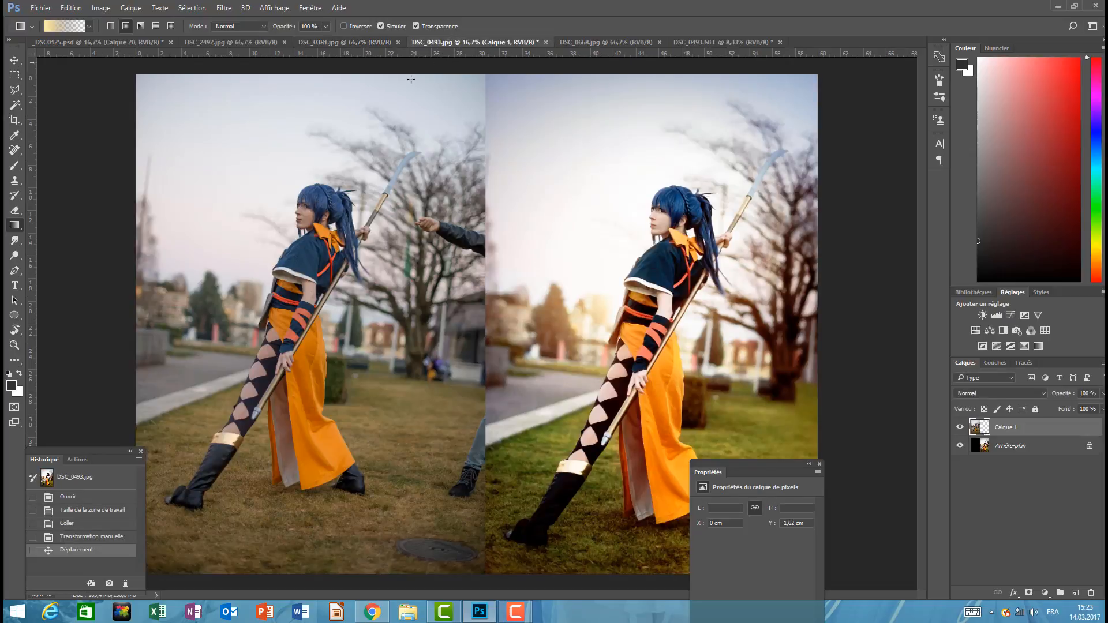
pyautogui.click(620, 44)
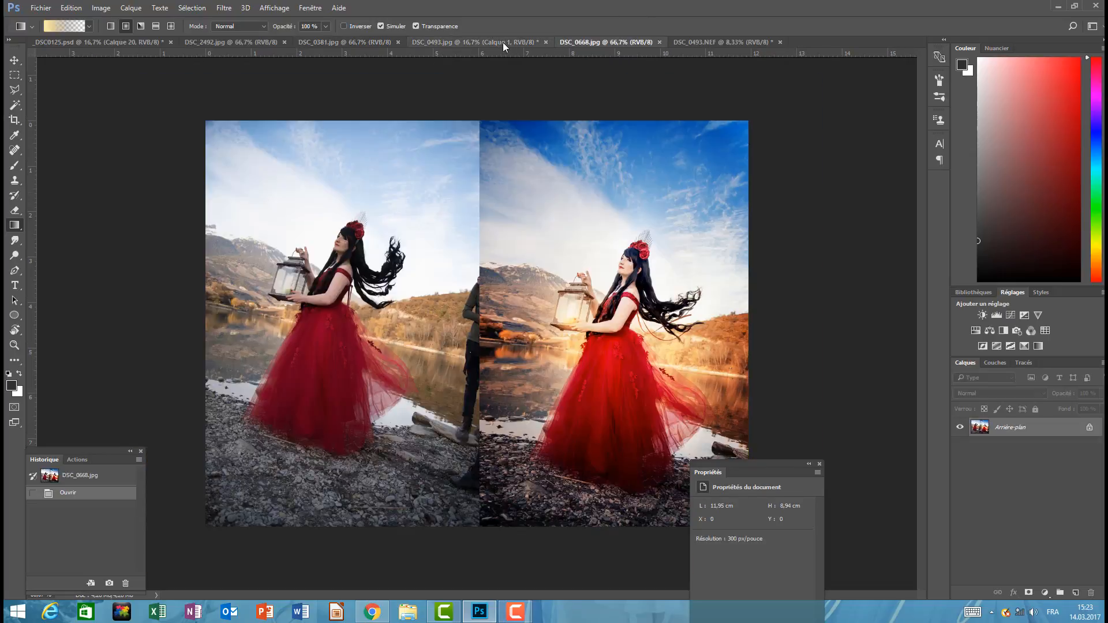
pyautogui.click(466, 42)
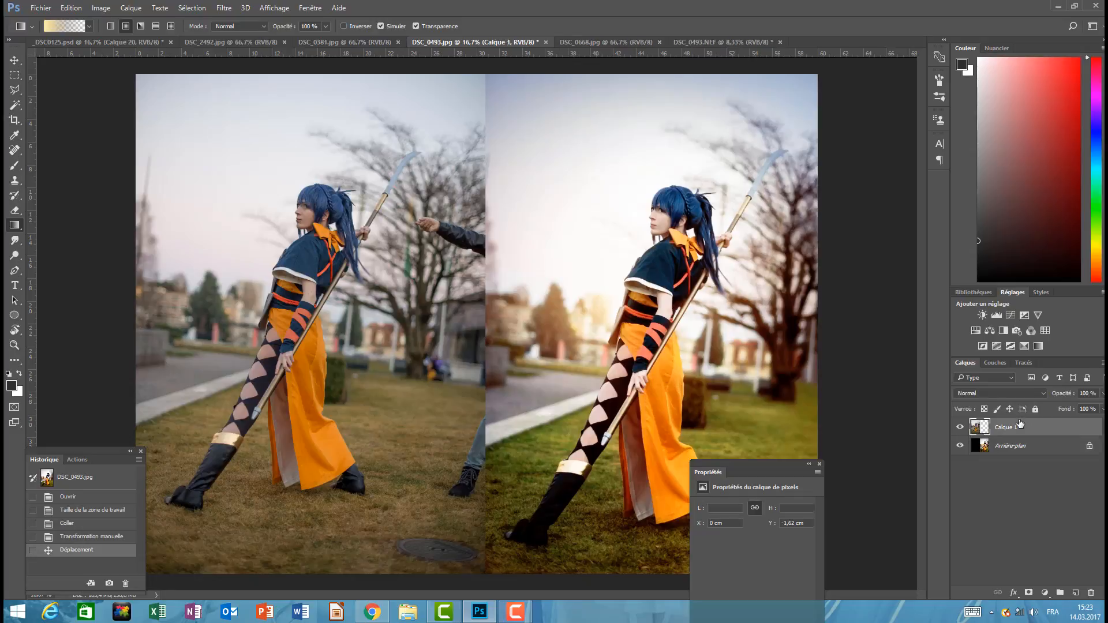
pyautogui.click(1075, 593)
pyautogui.moveTo(609, 299)
pyautogui.mouseDown()
pyautogui.moveTo(502, 250)
pyautogui.moveTo(417, 252)
pyautogui.mouseUp()
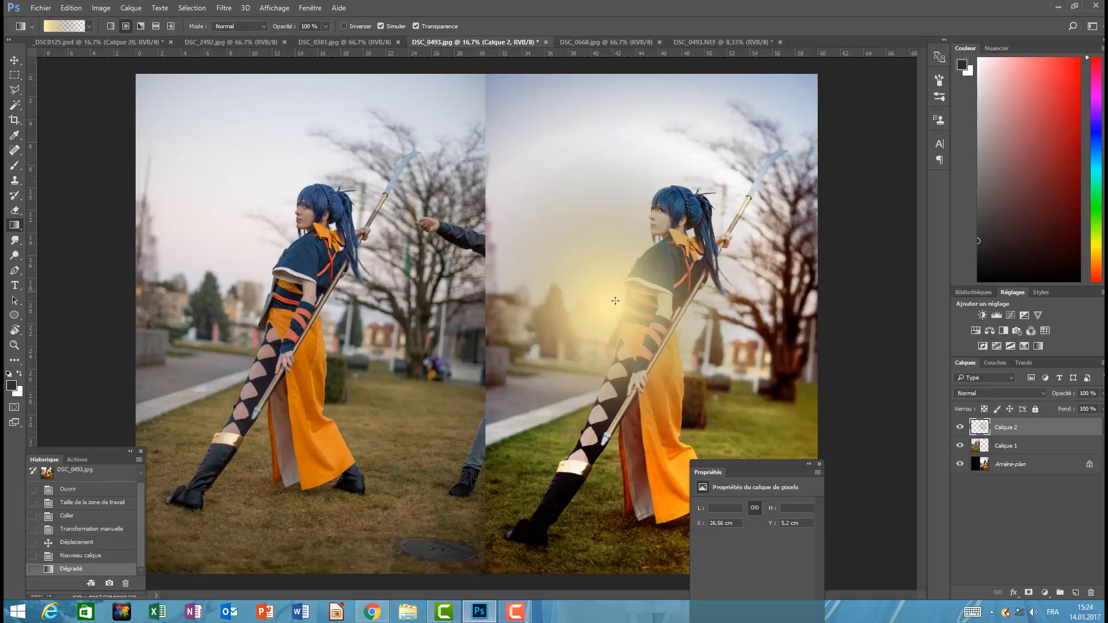
# Set Calque 2's blend mode to Lumière tamisée, then compare the photo with and without the layer and leave it hidden
pyautogui.click(974, 394)
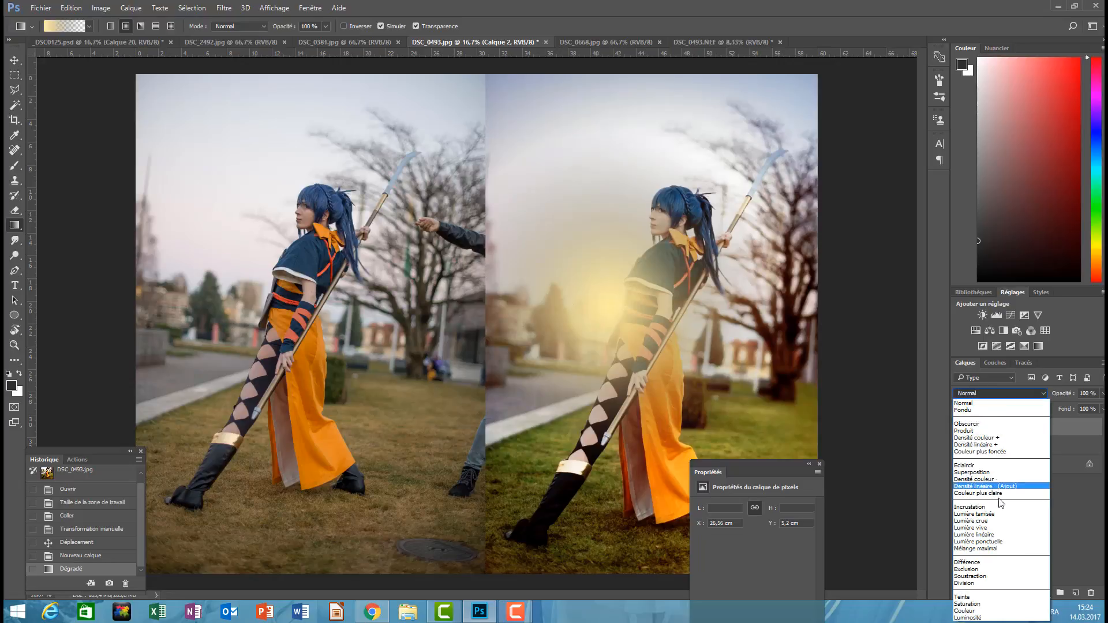
pyautogui.click(988, 513)
pyautogui.click(959, 428)
pyautogui.click(960, 428)
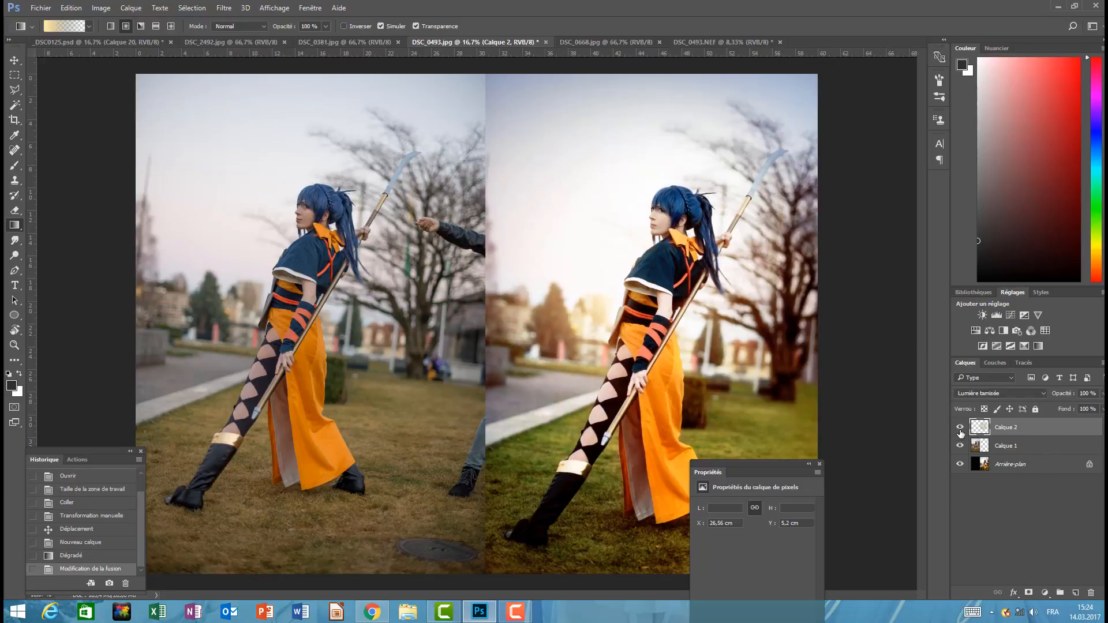
pyautogui.click(959, 429)
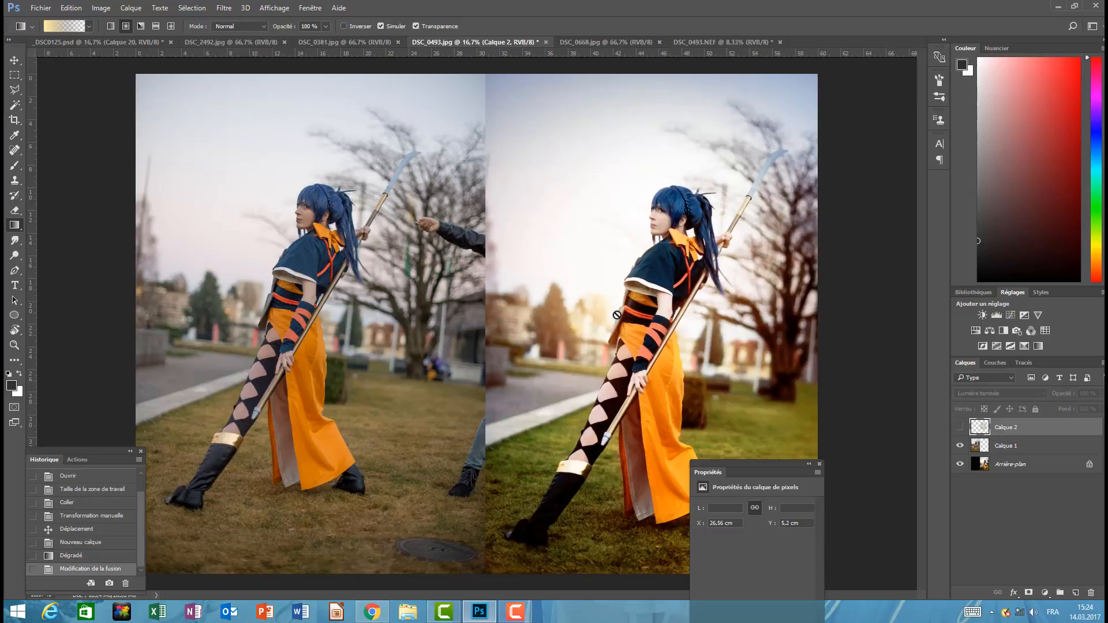
# Bring up the red-dress photo DSC_0668.jpg
pyautogui.click(594, 42)
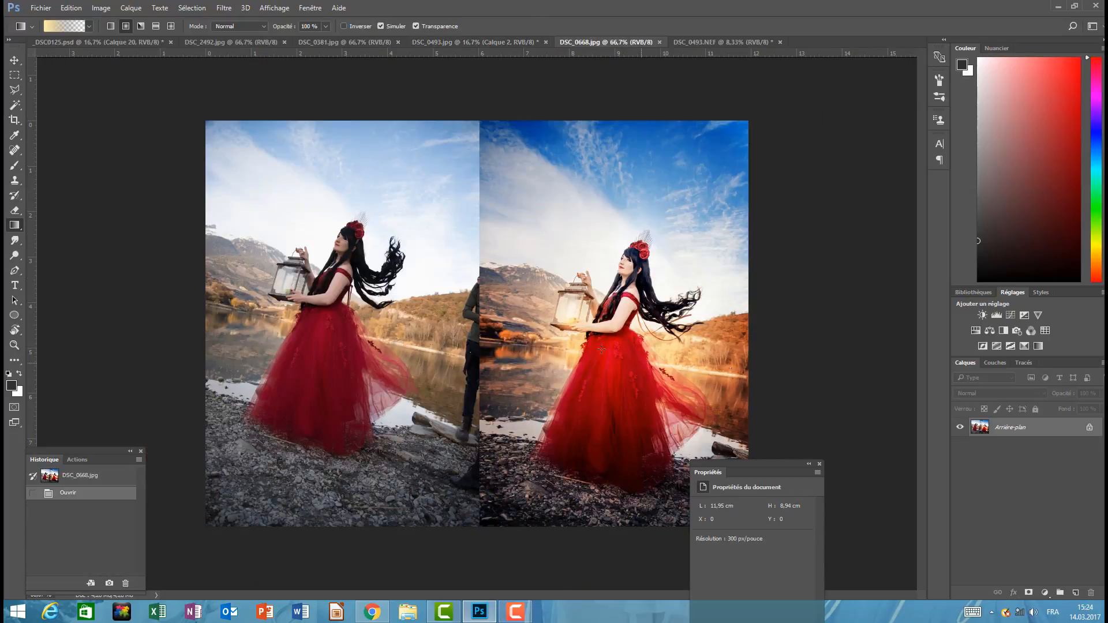